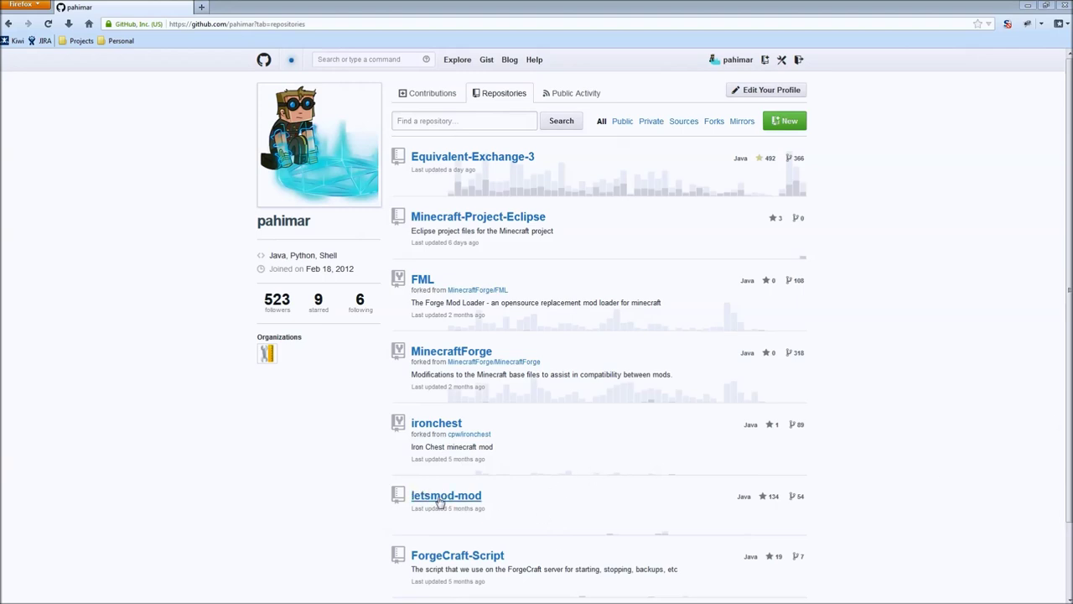
- Open the letsmod-mod repository on GitHub, examine its page and clone options, and minimize the browser
left_click_drag(536, 517, 363, 517)
left_click(364, 517)
left_click(476, 502)
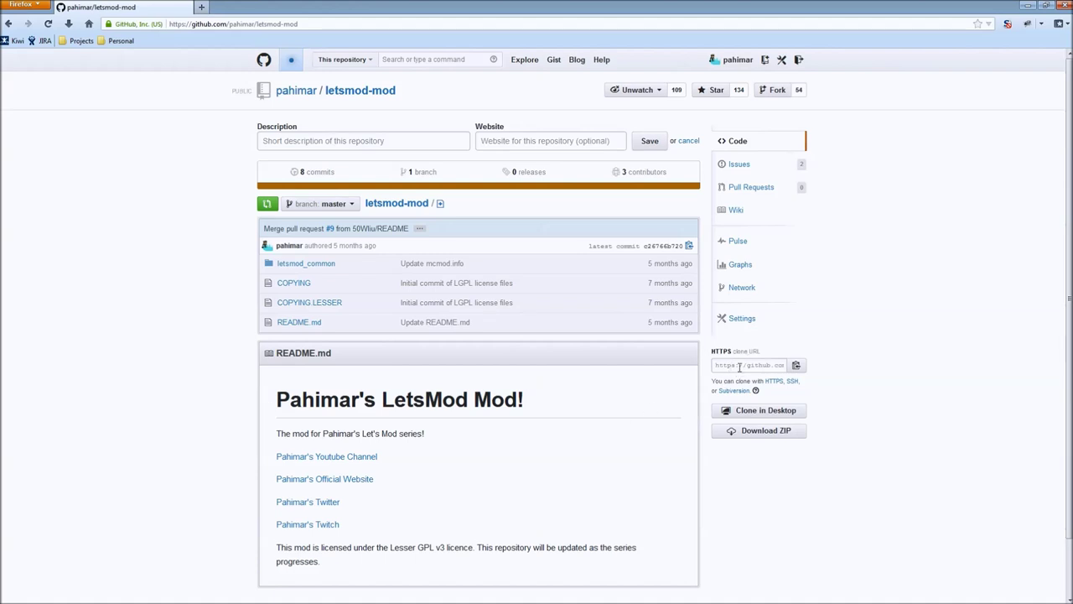
left_click_drag(663, 563, 638, 467)
left_click(792, 471)
left_click(1028, 5)
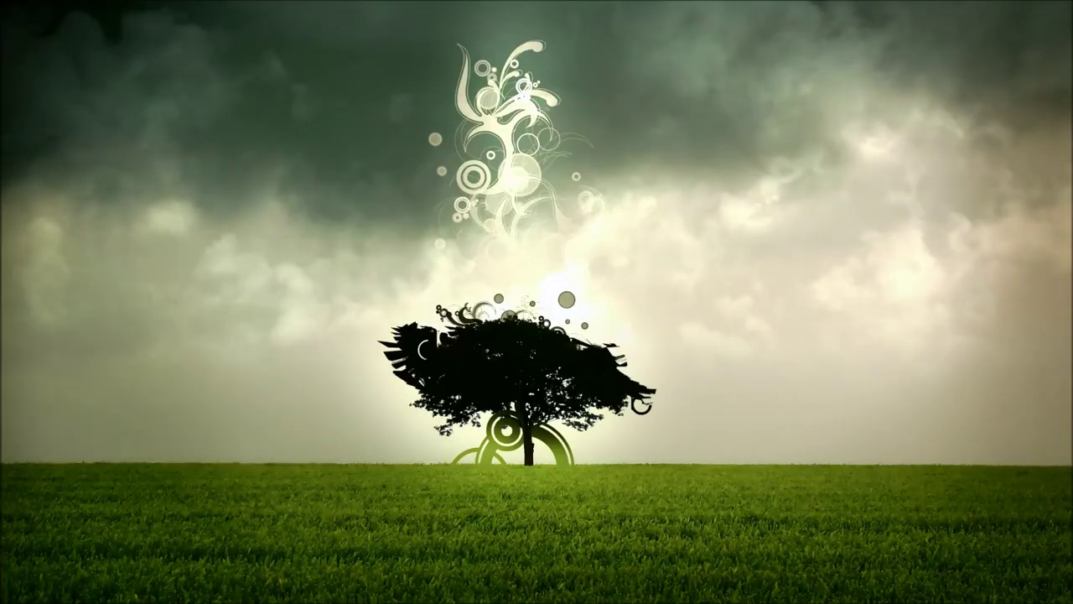
- Open the development folder on Local Disk (D:) in a maximized file explorer window
key("super+e")
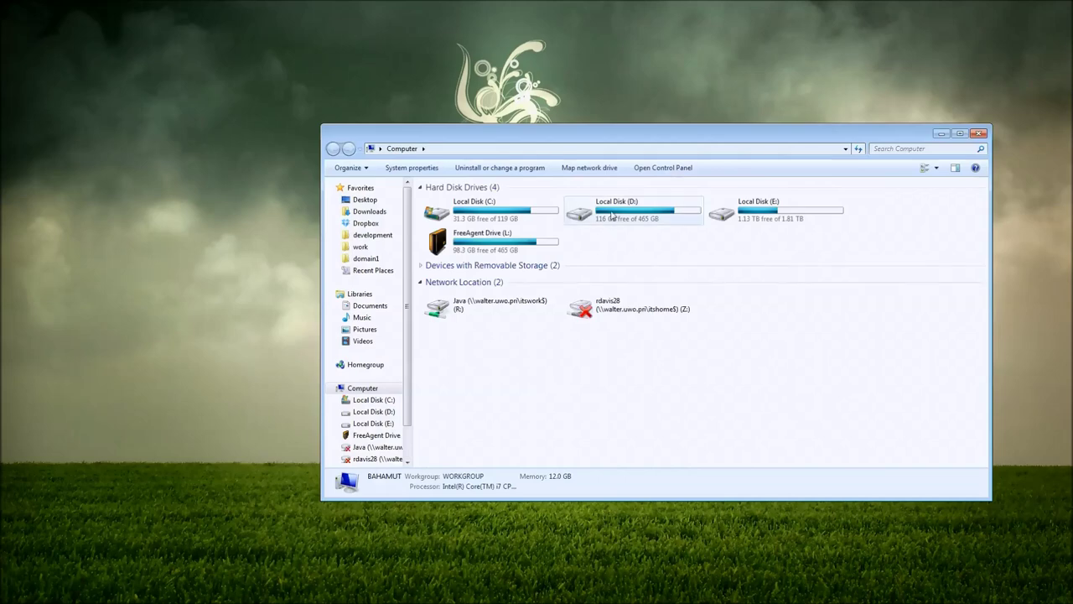
double_click(604, 210)
double_click(454, 212)
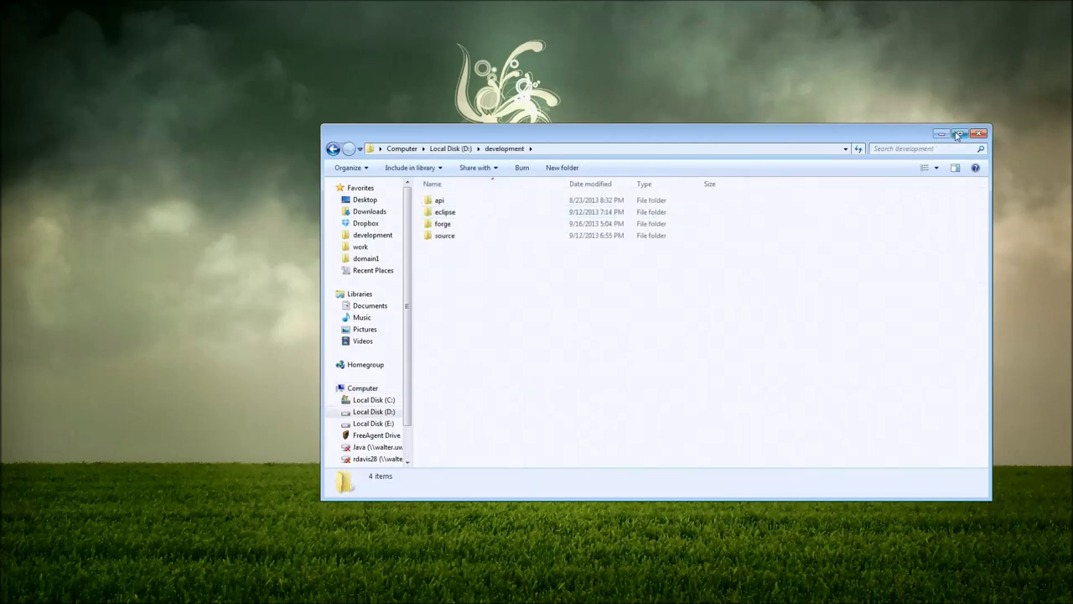
left_click(960, 133)
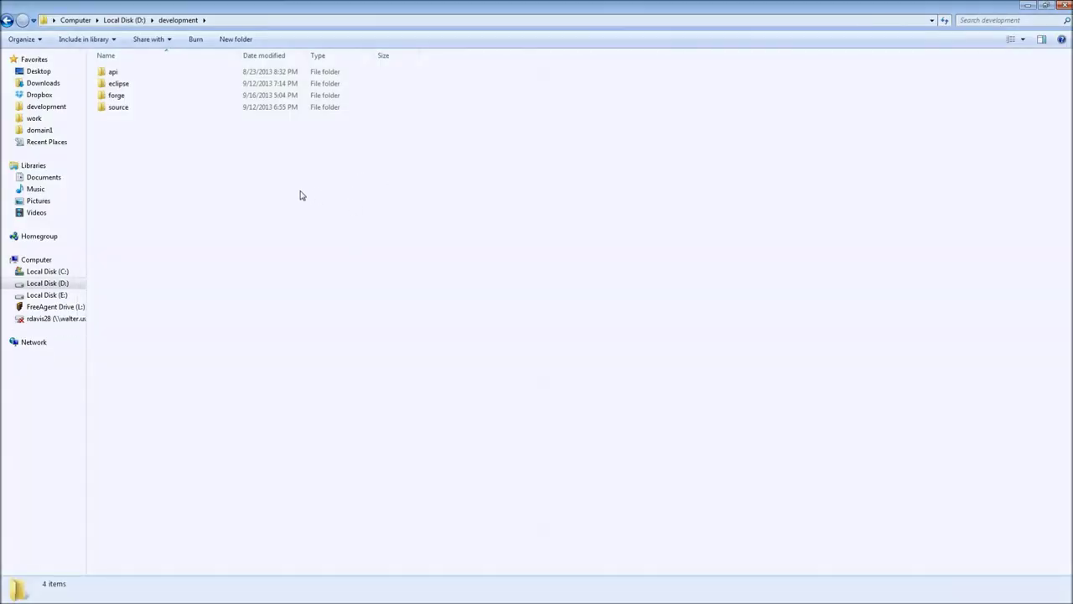
left_click(124, 19)
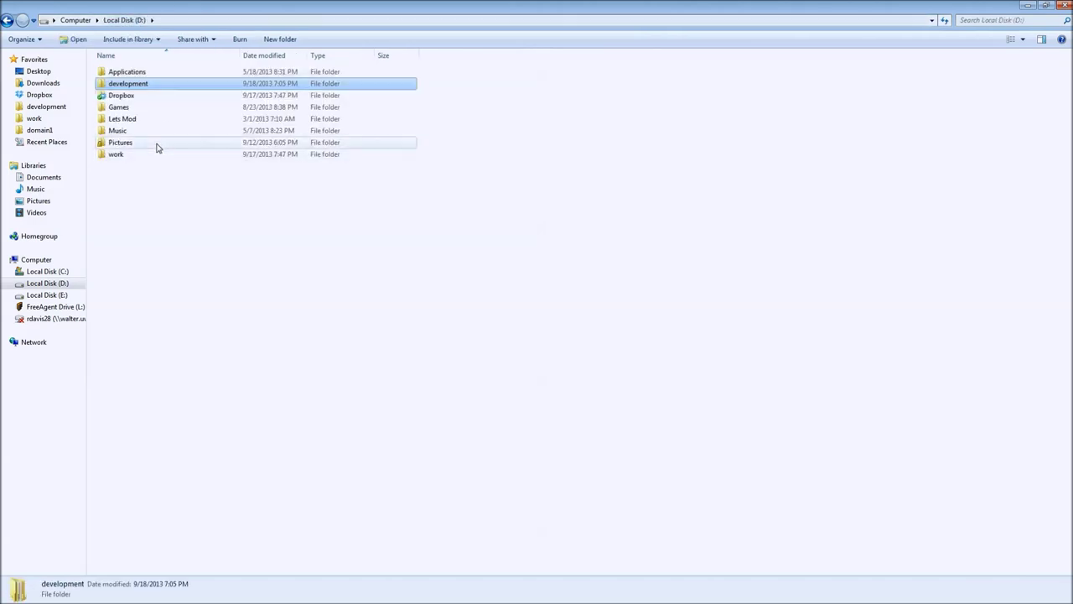
double_click(104, 83)
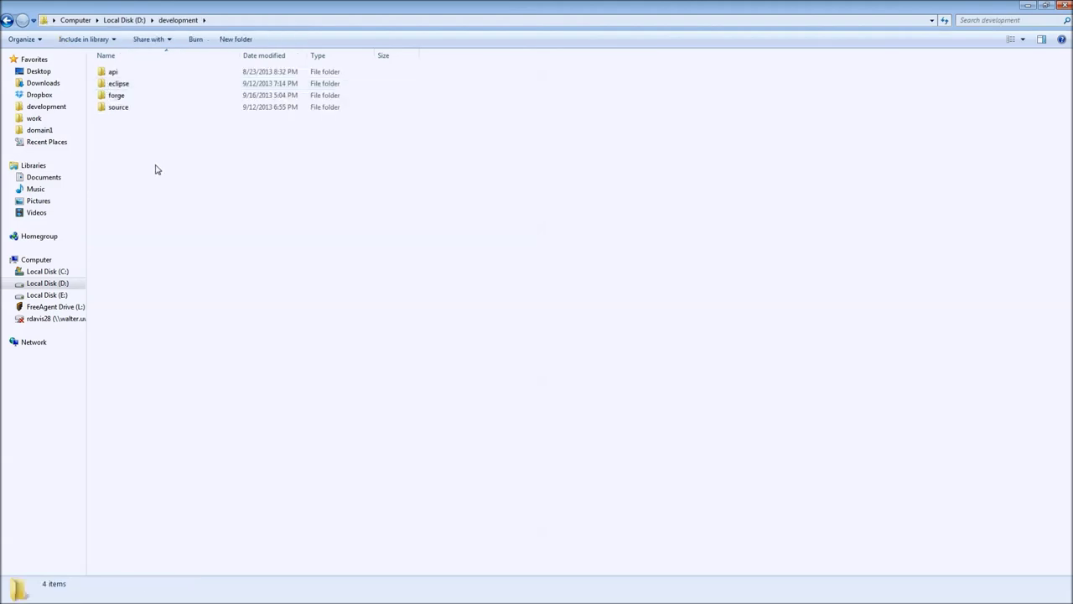
- Examine the api, eclipse, forge and source folders in D:\development, opening source and returning to the parent folder
left_click(113, 72)
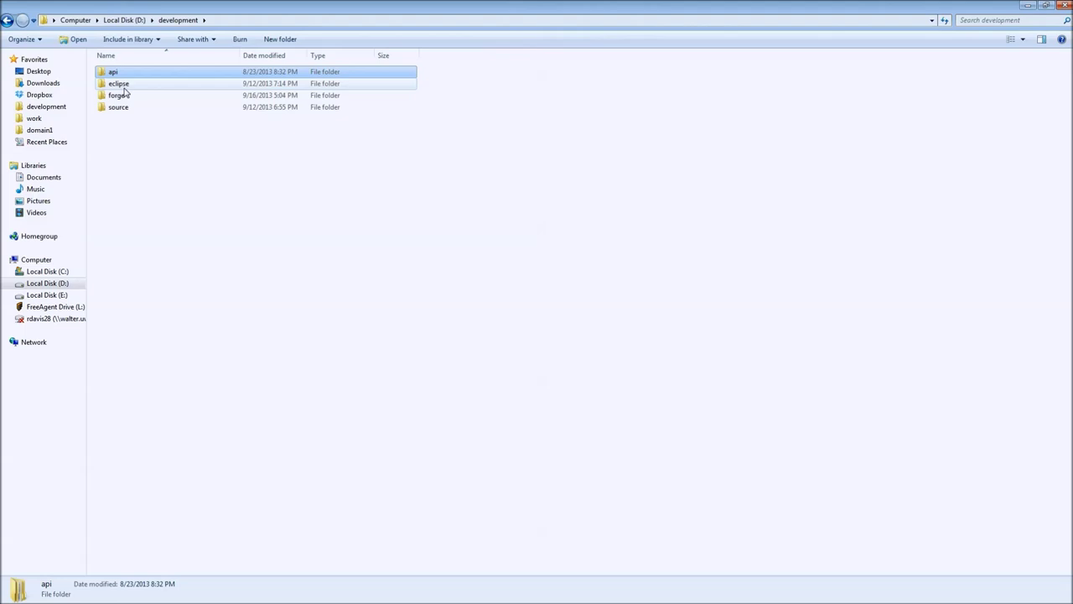
left_click(123, 85)
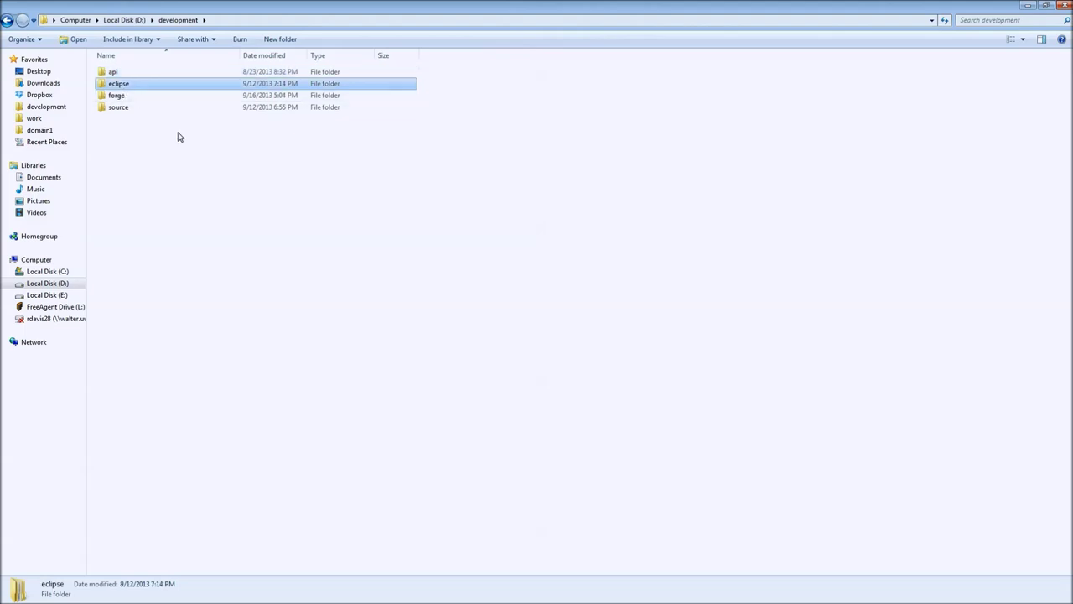
left_click(132, 96)
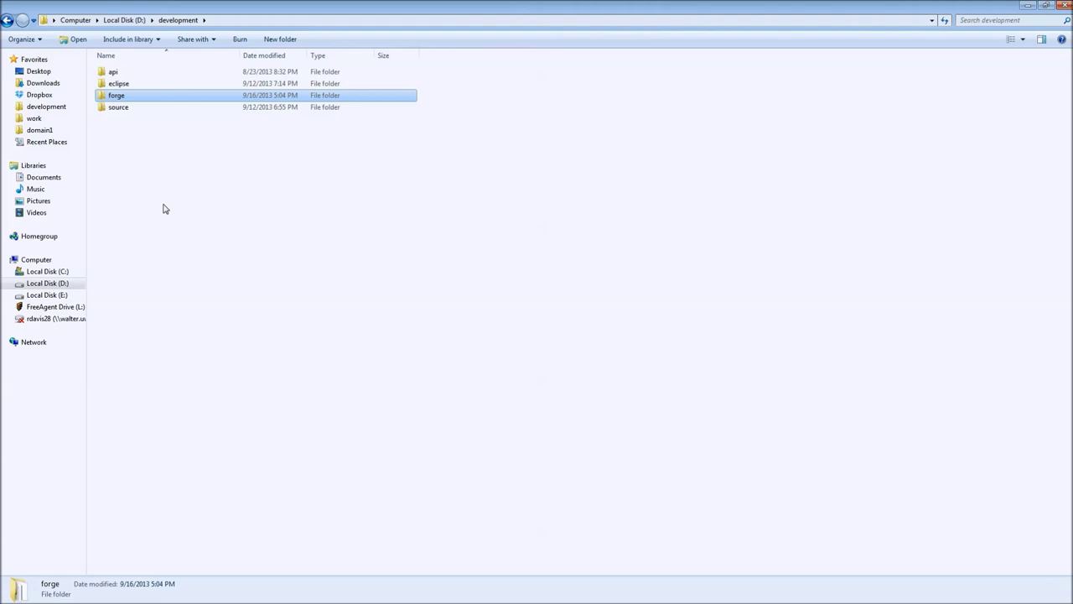
left_click(119, 108)
double_click(120, 111)
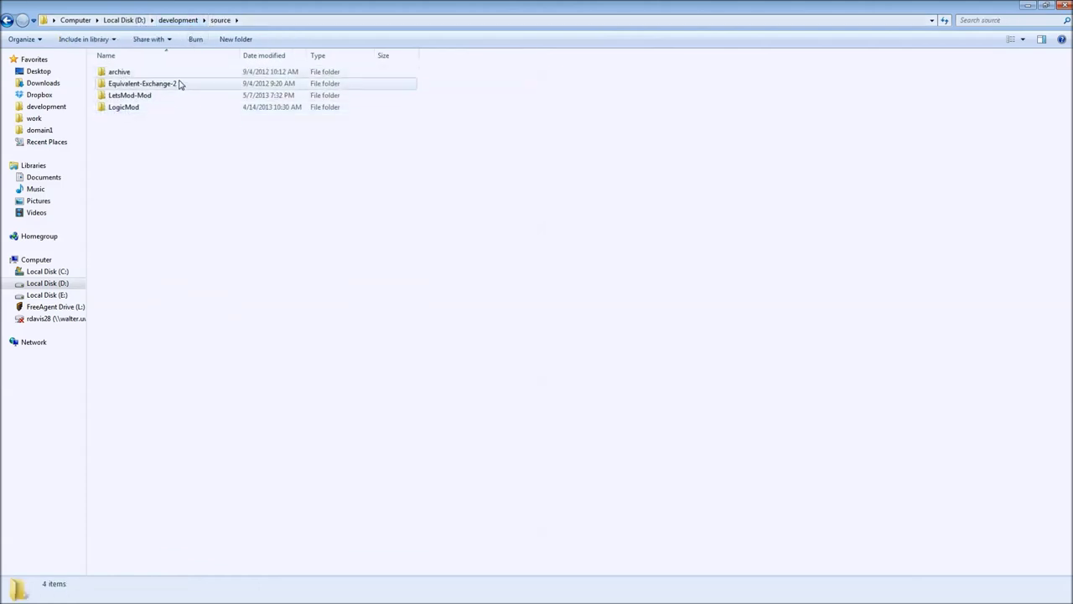
left_click(180, 19)
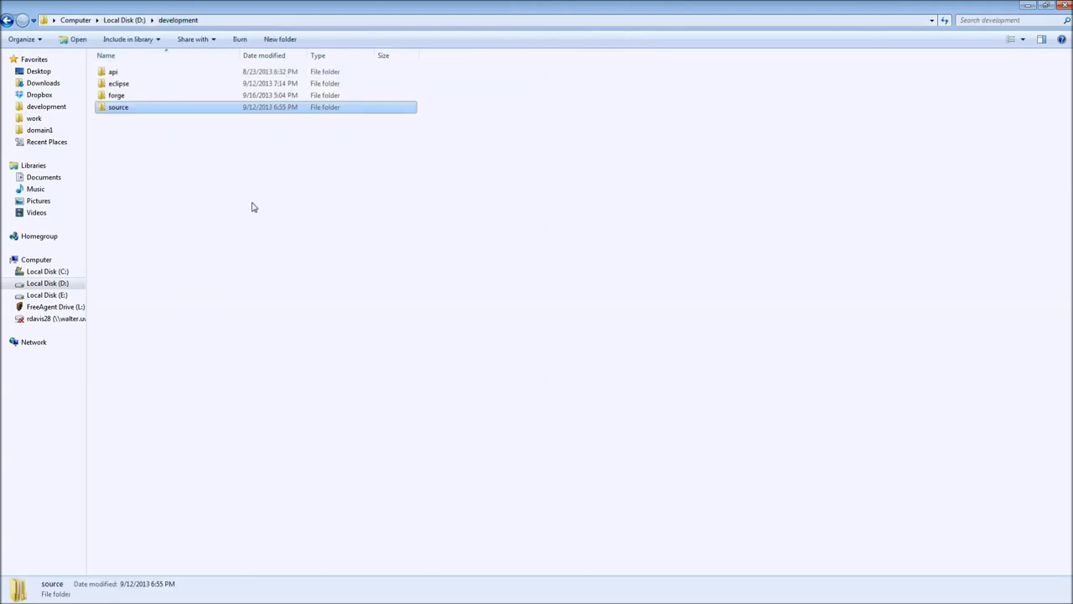
- Delete the eclipse folder from D:\development, moving it to the Recycle Bin
left_click(104, 84)
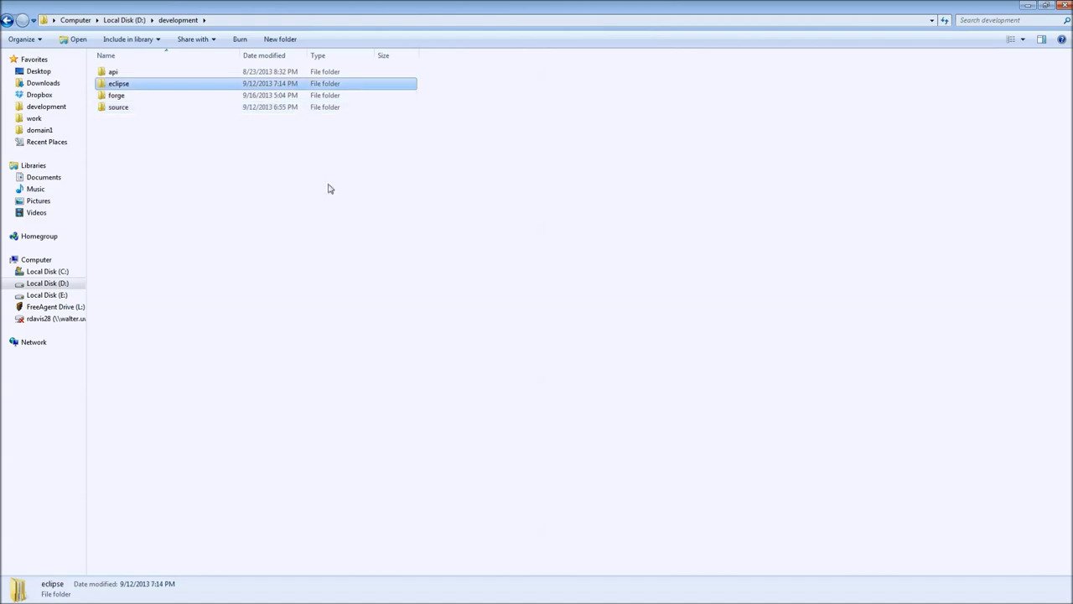
key("Delete")
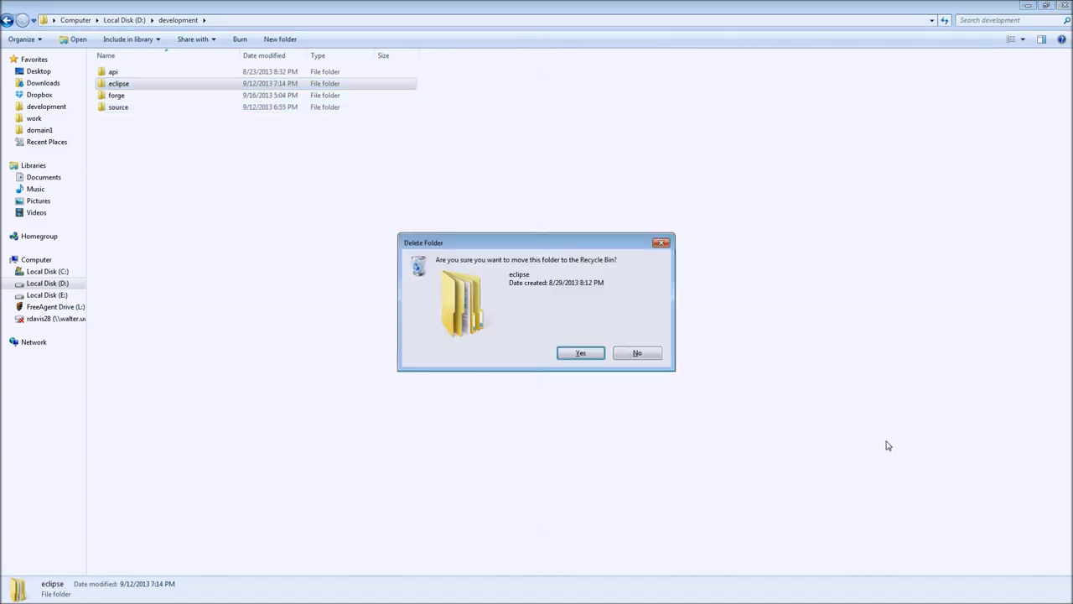
key("Return")
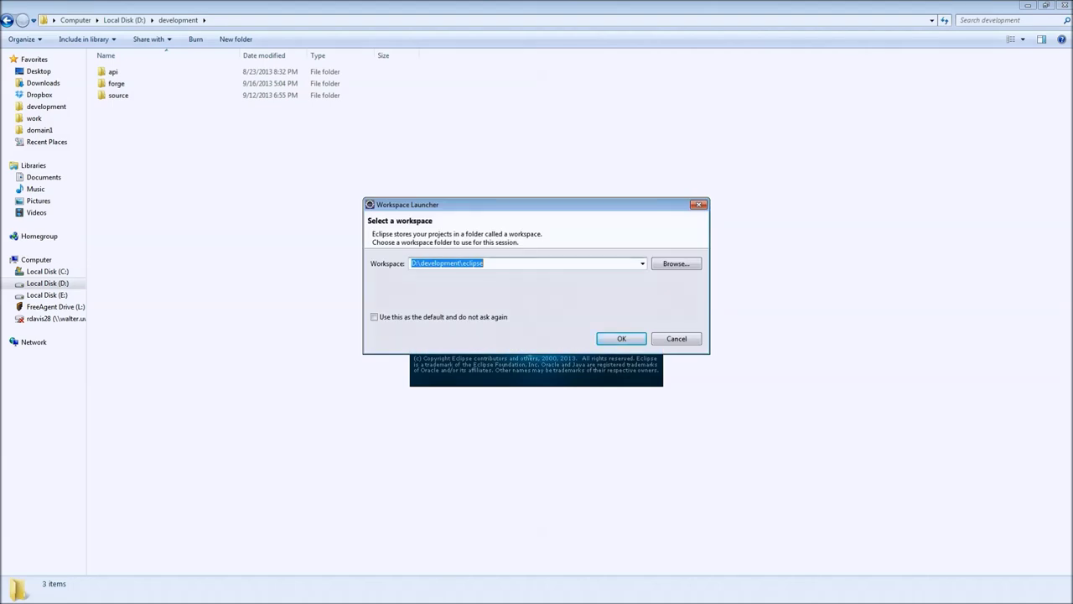
- Start Eclipse with D:\development\eclipse as the workspace and check its version information
left_click(627, 339)
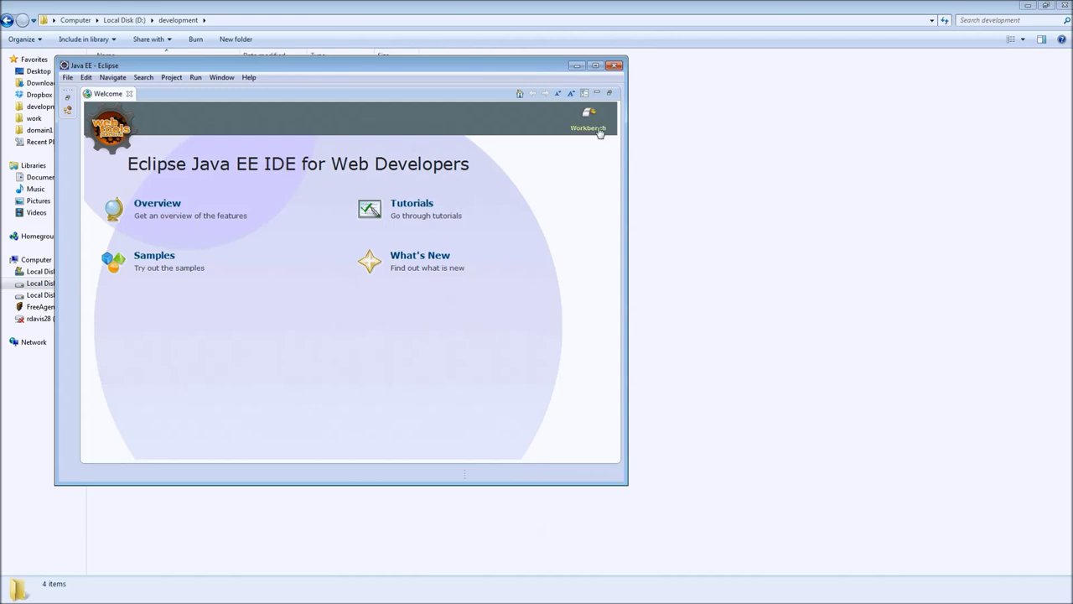
left_click(249, 77)
left_click(281, 296)
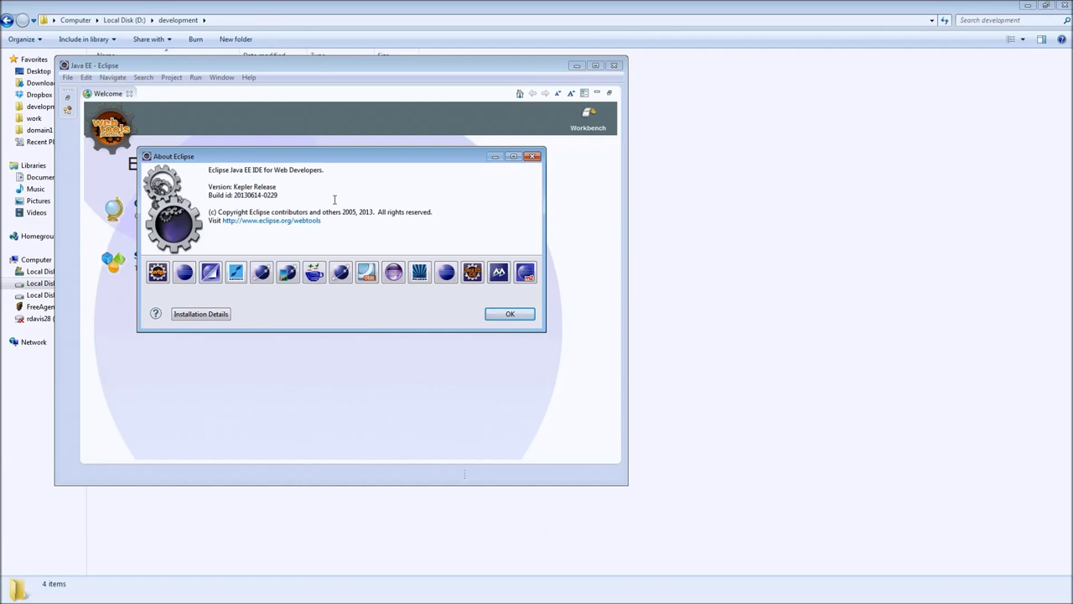
left_click(517, 314)
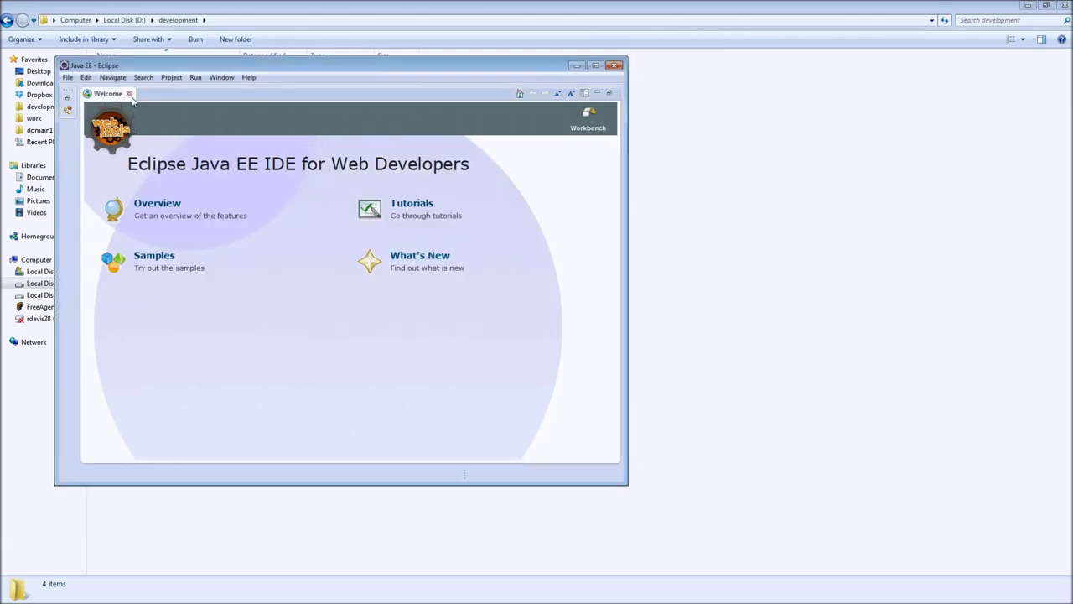
- Maximize the Eclipse window and close both the Welcome page and the Java EE perspective
left_click(595, 66)
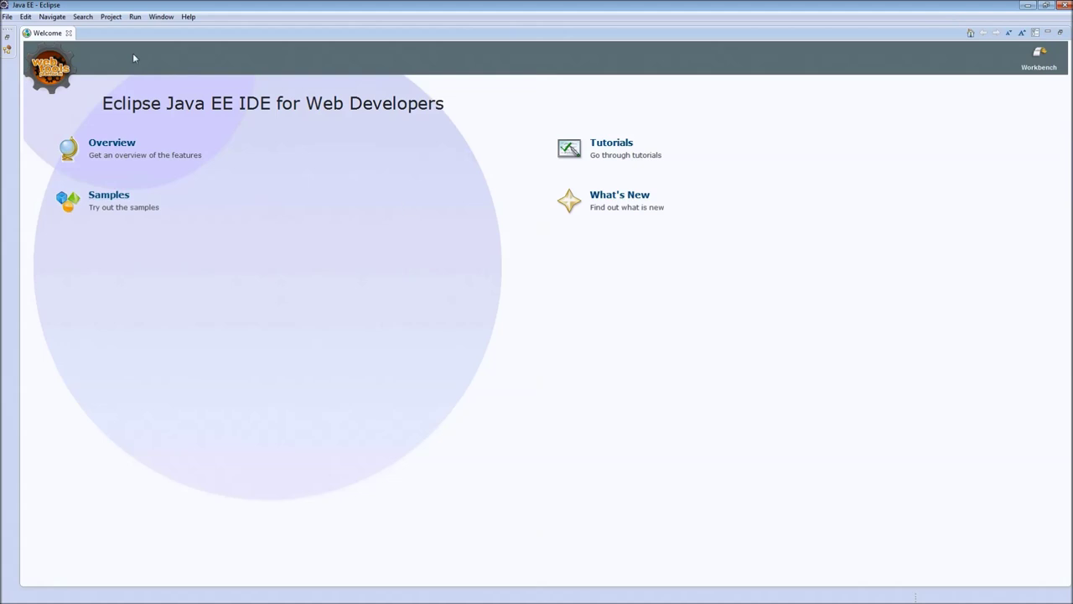
left_click(69, 33)
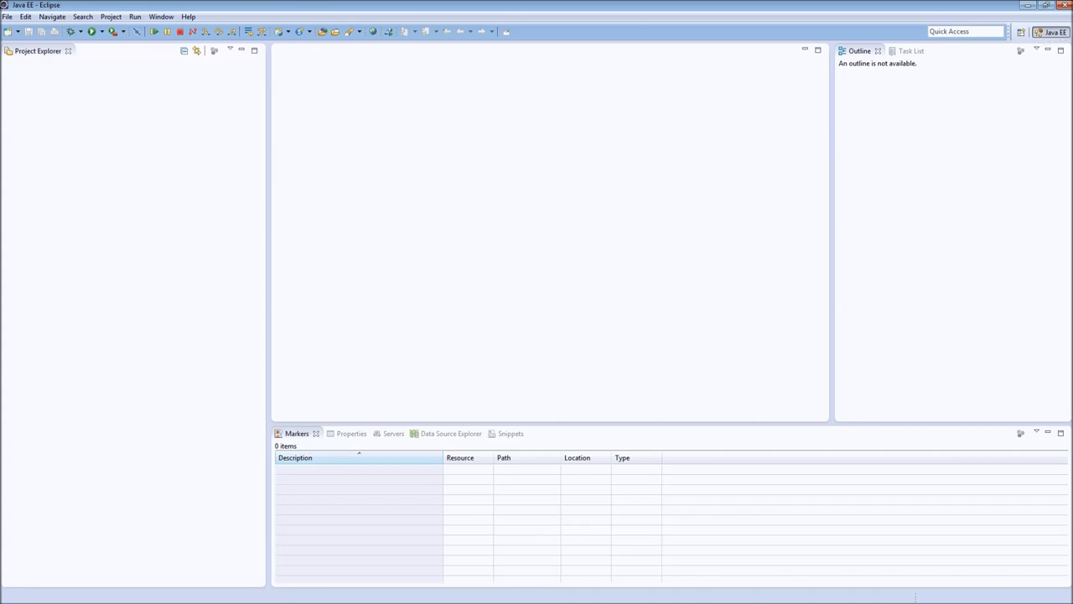
right_click(1053, 36)
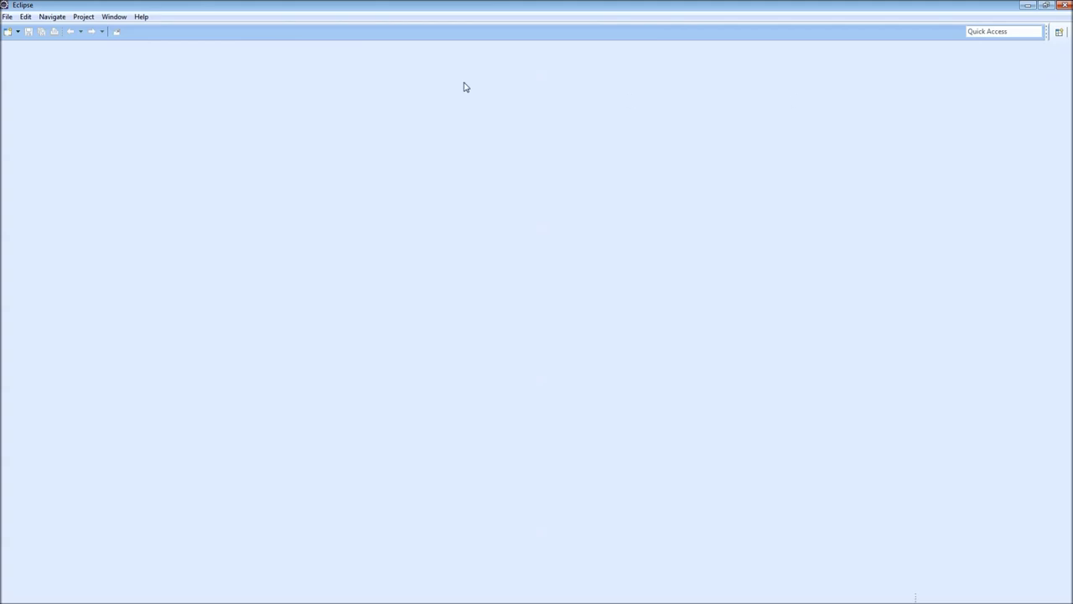
- Open the Java perspective in the empty workbench
left_click(113, 17)
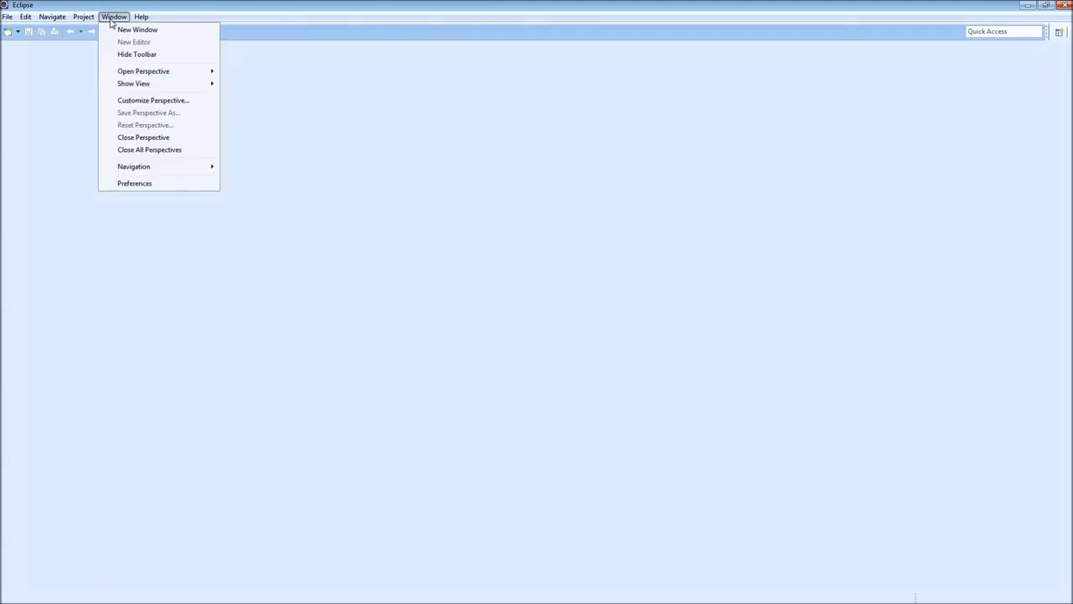
mouse_move(138, 71)
left_click(239, 70)
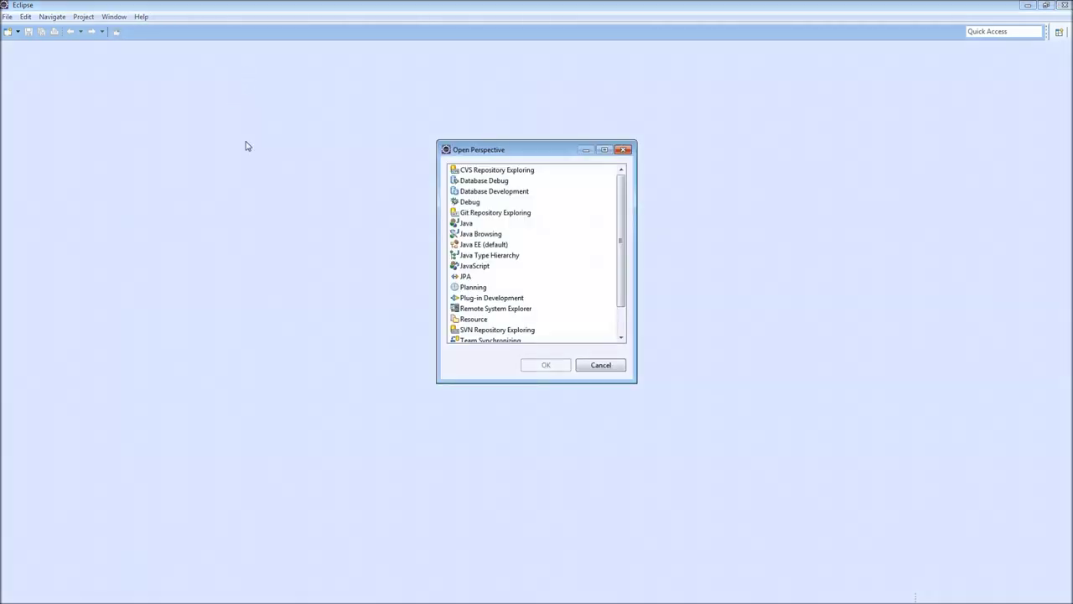
left_click(467, 223)
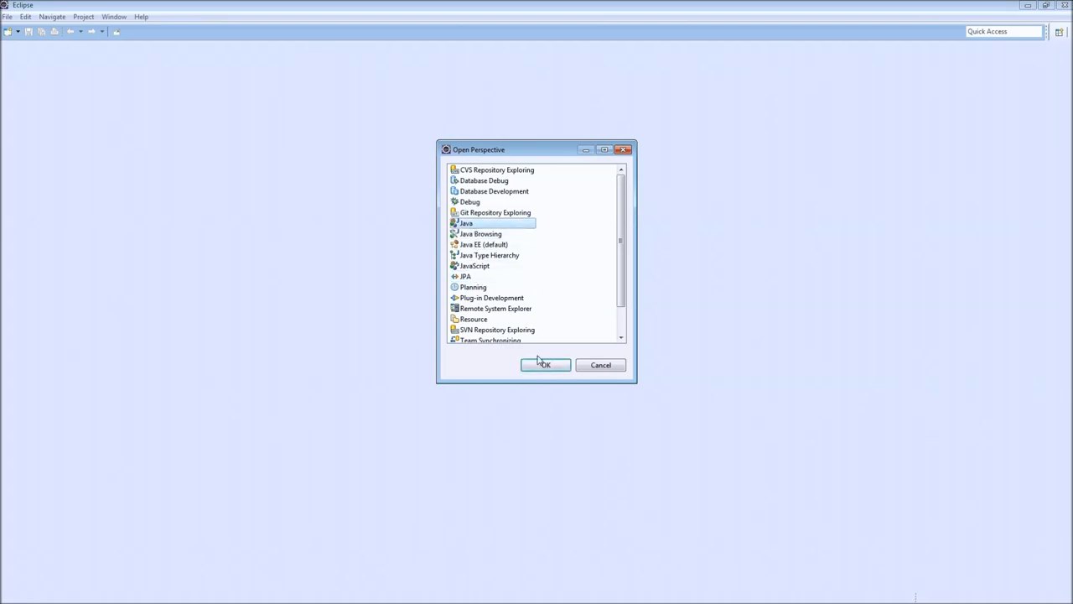
left_click(542, 365)
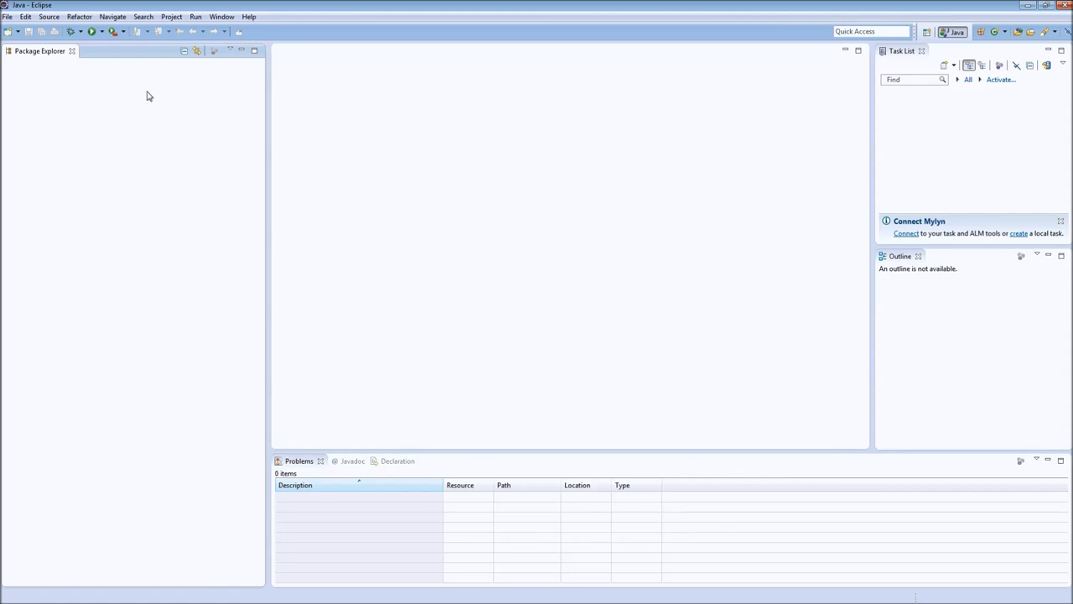
- Open the Git Repository Exploring perspective and start cloning a Git repository
left_click(221, 17)
mouse_move(258, 74)
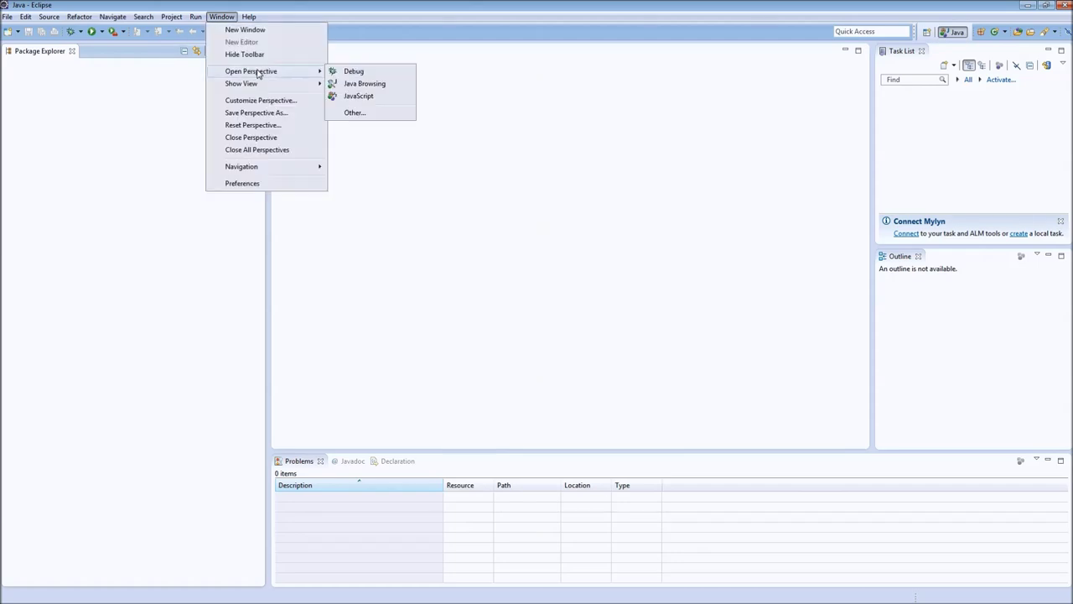
left_click(353, 115)
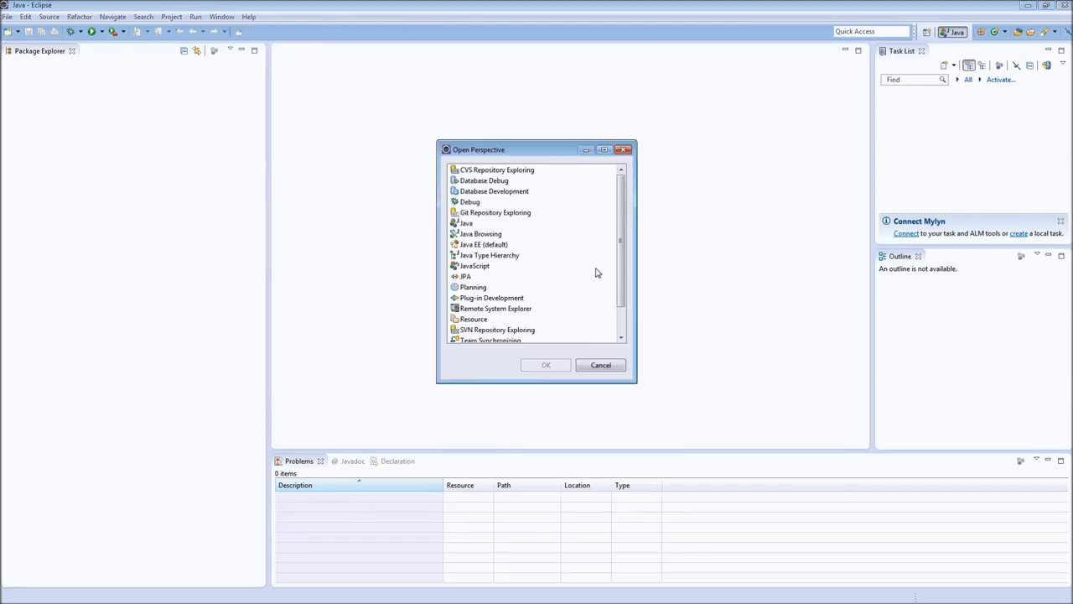
left_click(512, 215)
left_click(545, 364)
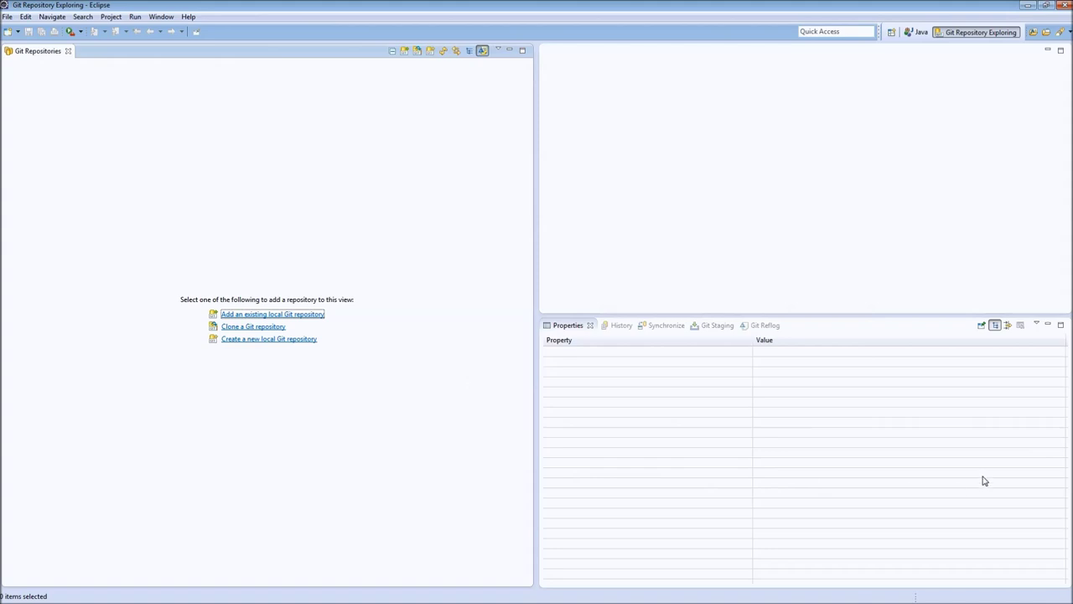
left_click(271, 329)
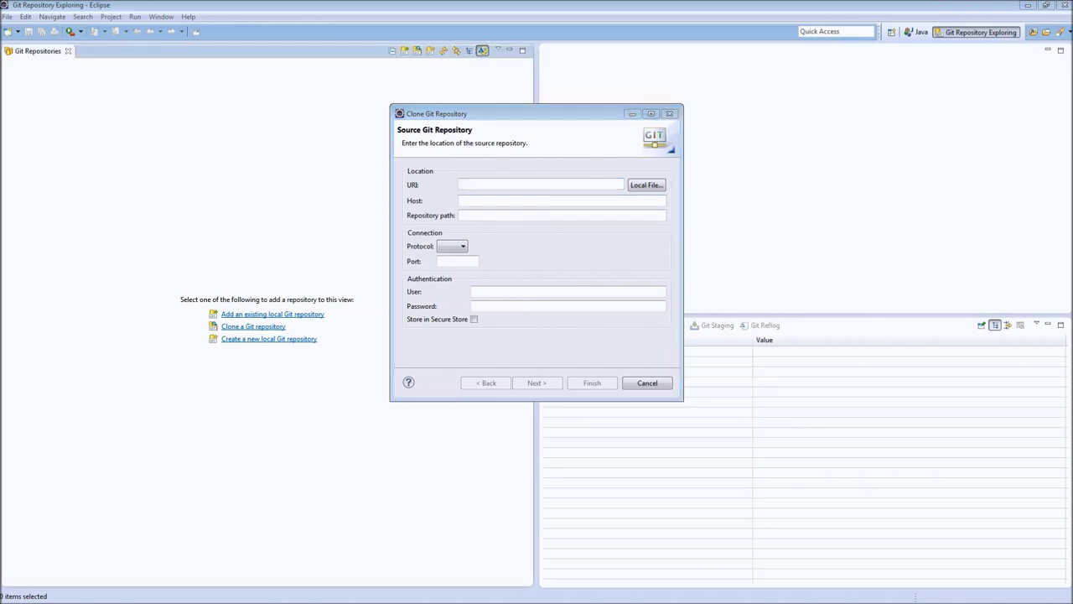
- Switch to Firefox and copy the HTTPS clone URL of the Minecraft-Project-Eclipse repository from the GitHub profile
key("alt+Tab")
left_click(289, 92)
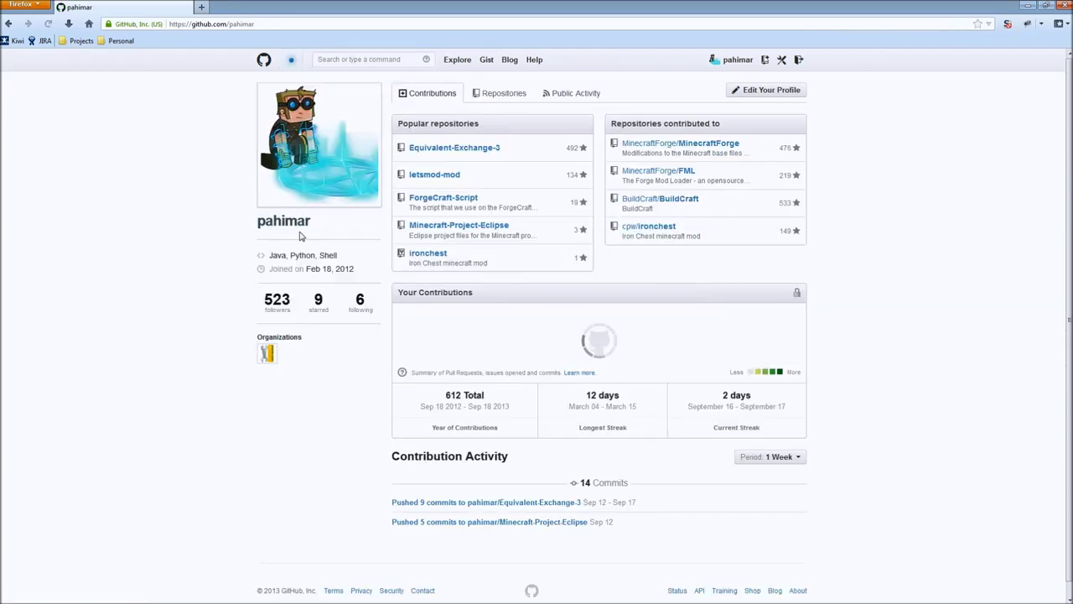
left_click(500, 93)
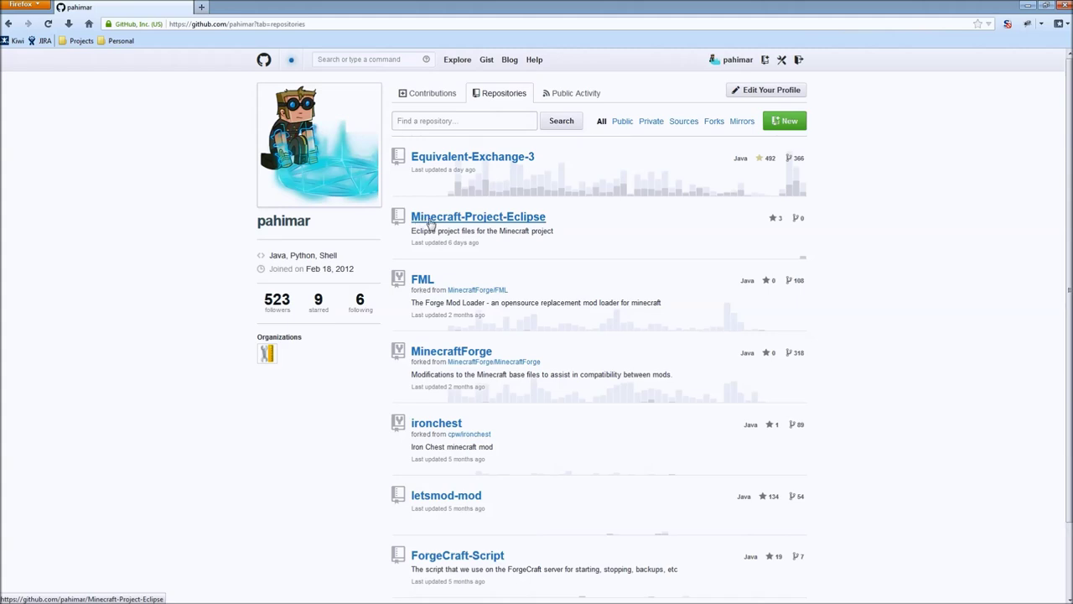
left_click(503, 219)
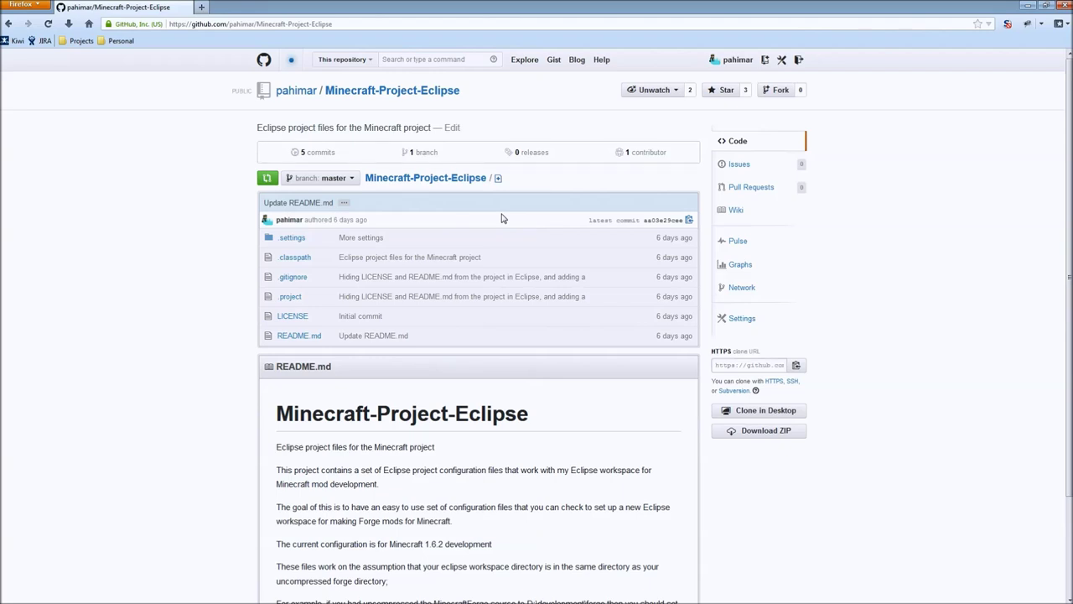
left_click(749, 365)
key("ctrl+c")
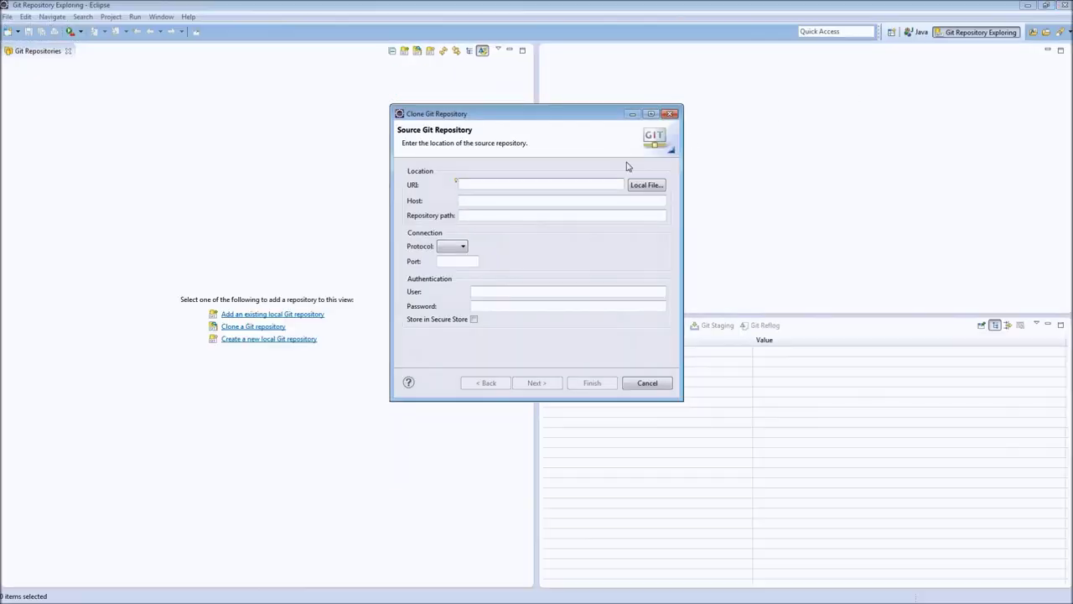
- Back in Eclipse, paste the Minecraft-Project-Eclipse clone URL as the source repository URI and continue to branch selection
left_click(1029, 5)
key("ctrl+v")
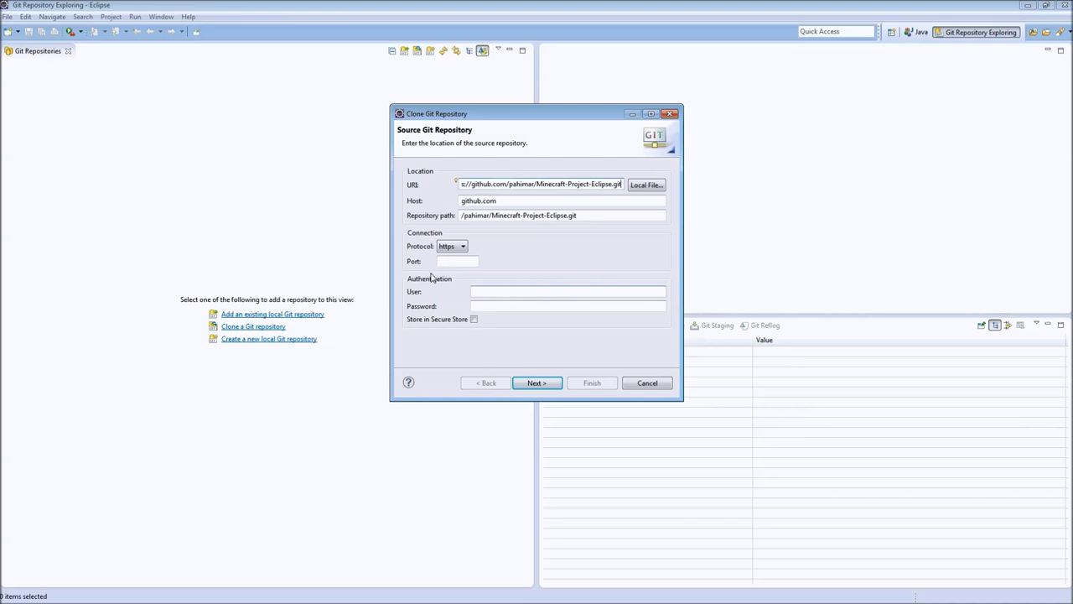
left_click(538, 384)
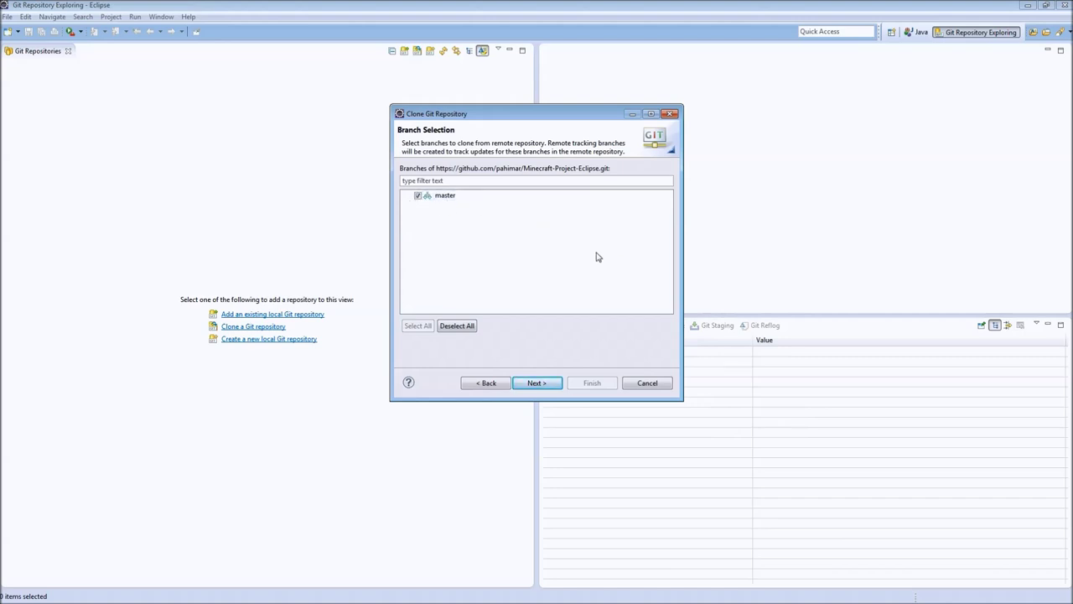
- Keep the master branch selected and set the clone's local destination directory to D:\development\eclipse\Minecraft
left_click(534, 384)
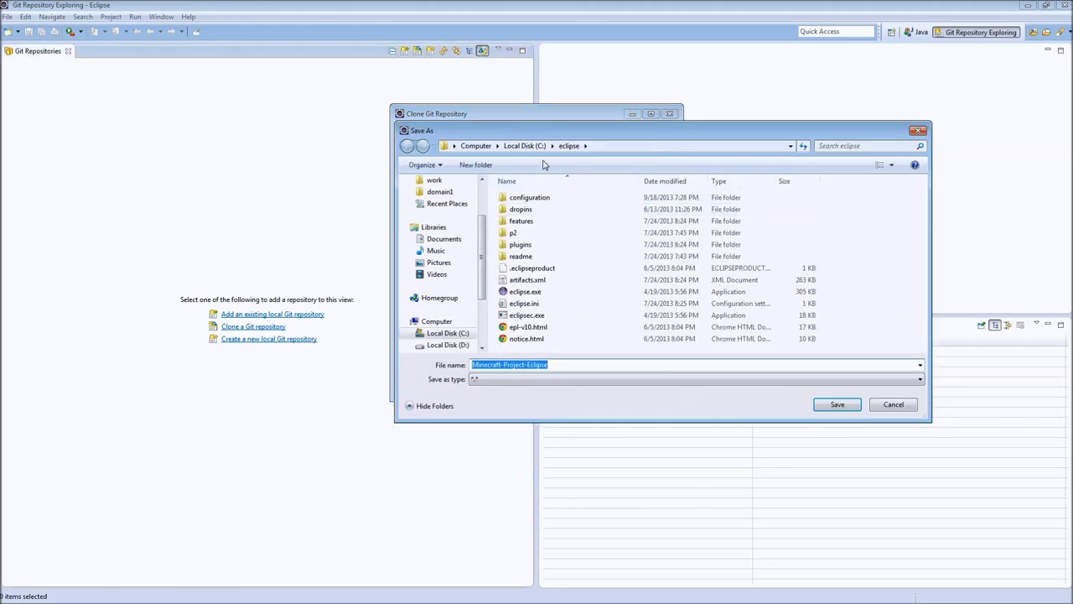
left_click(525, 145)
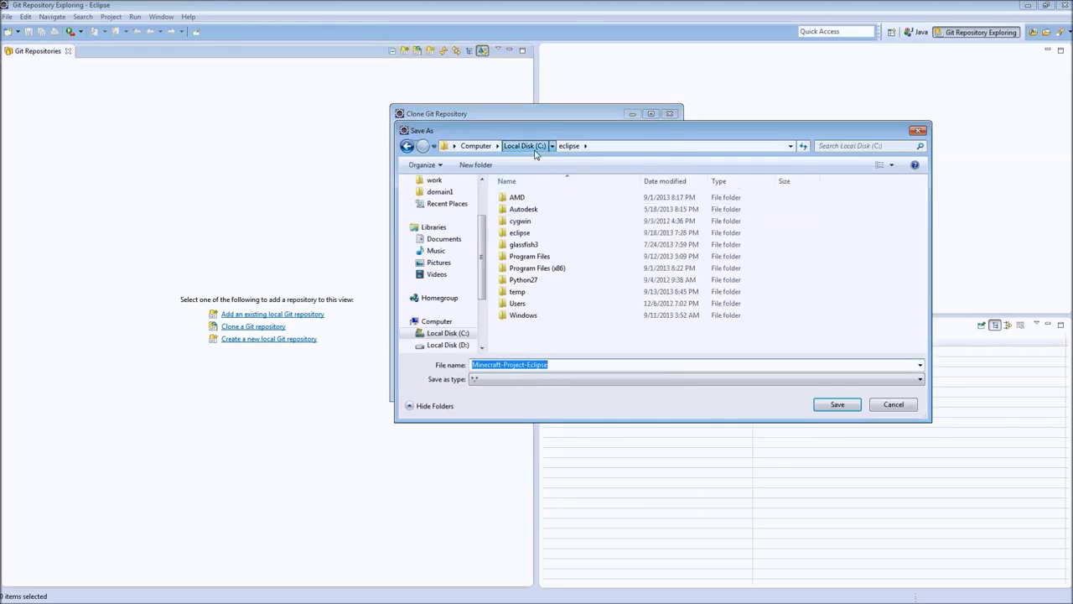
scroll(483, 210, "up", 2)
left_click(446, 233)
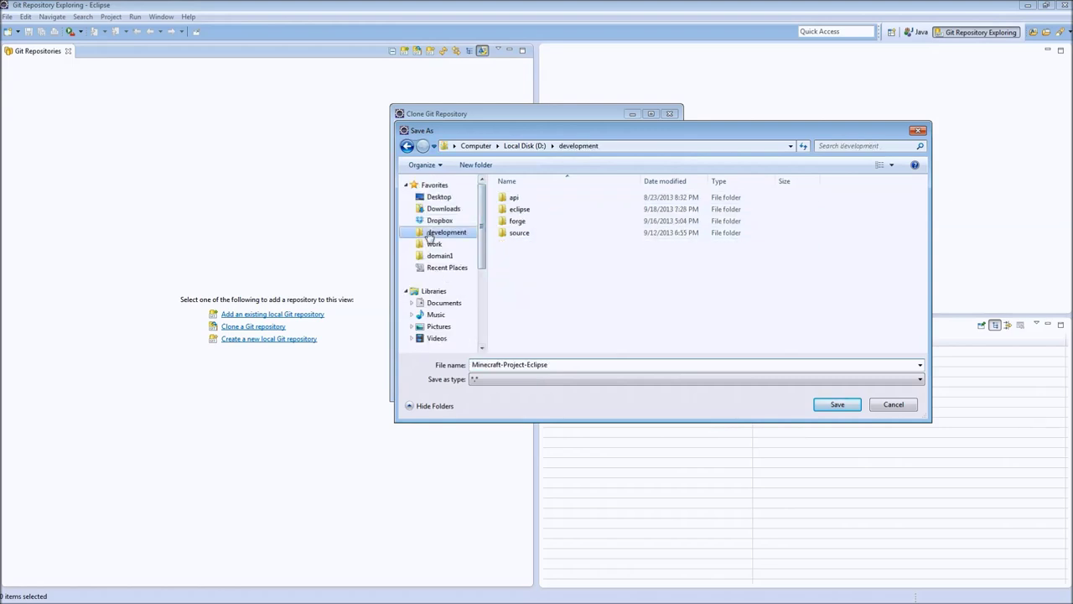
double_click(517, 210)
left_click(556, 365)
left_click(502, 364)
left_click_drag(502, 365, 613, 362)
key("Delete")
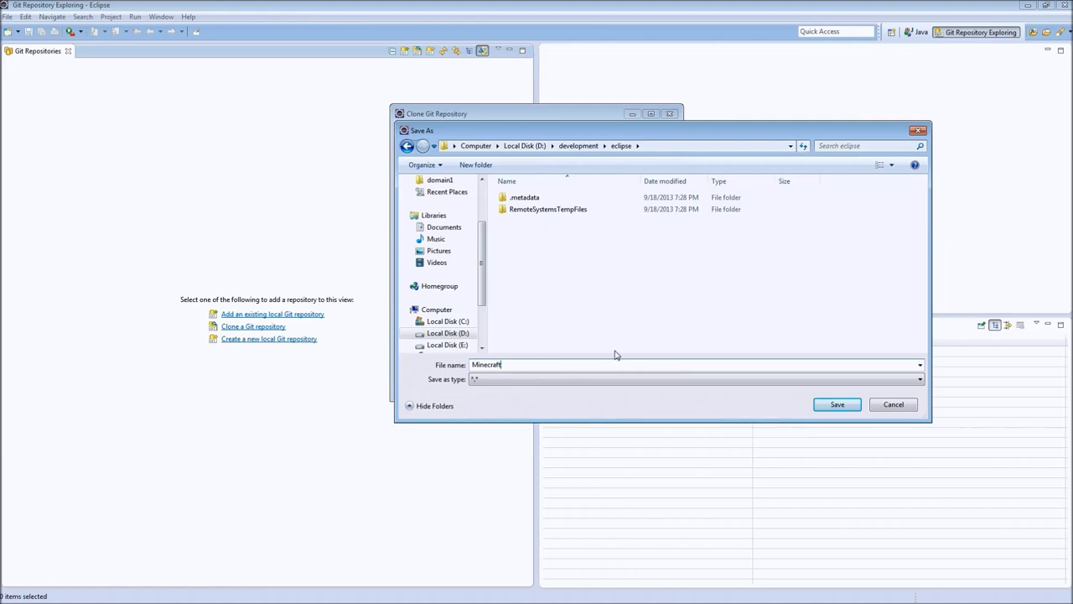
left_click(821, 407)
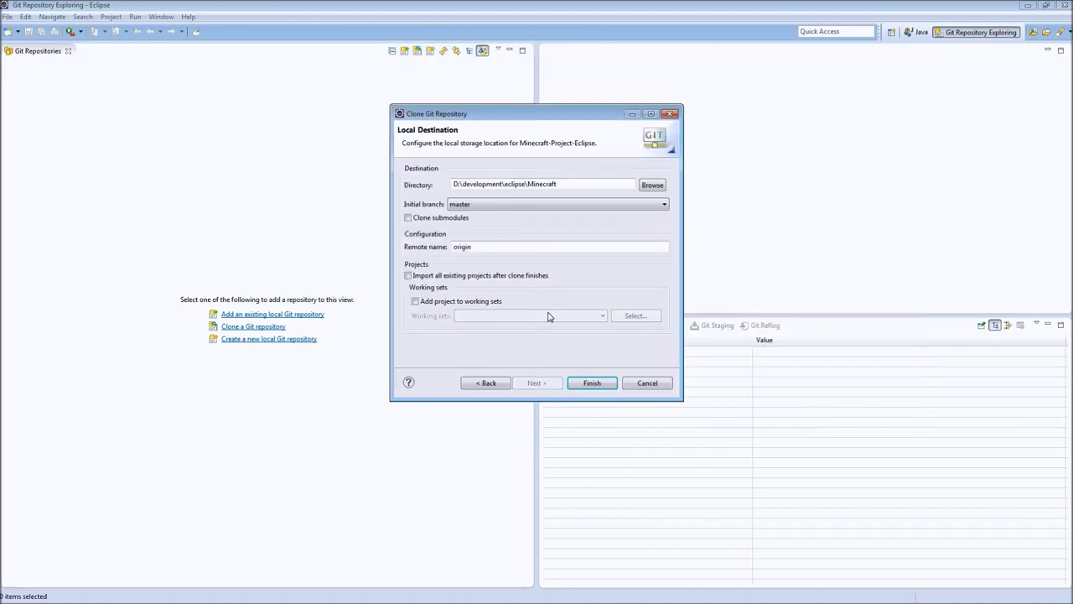
- Enable importing all existing projects after the clone finishes, complete the clone, and select the Minecraft repository
left_click(417, 277)
left_click(592, 384)
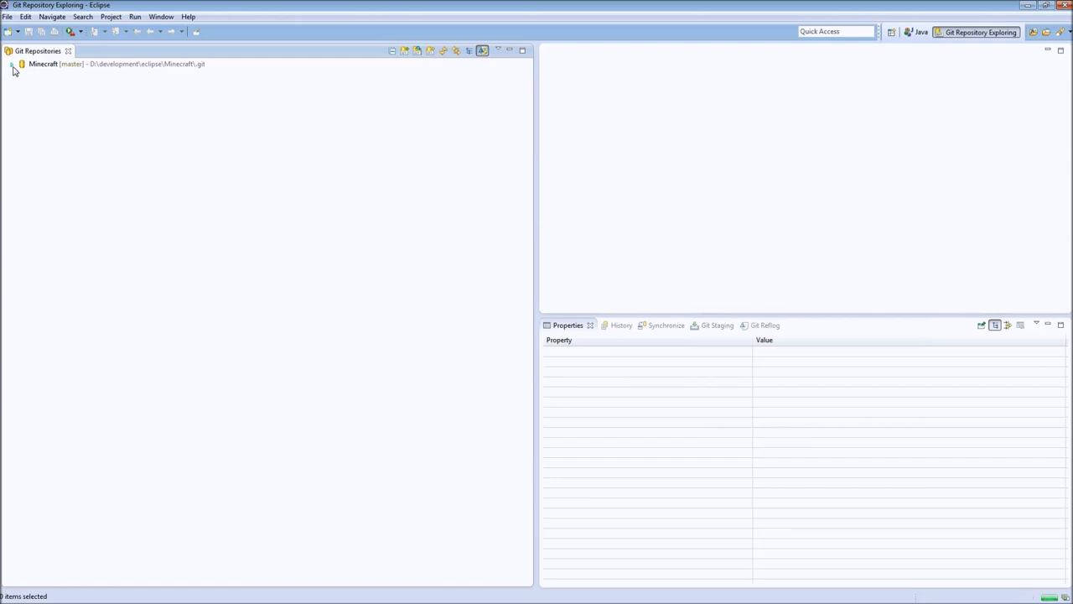
left_click(68, 66)
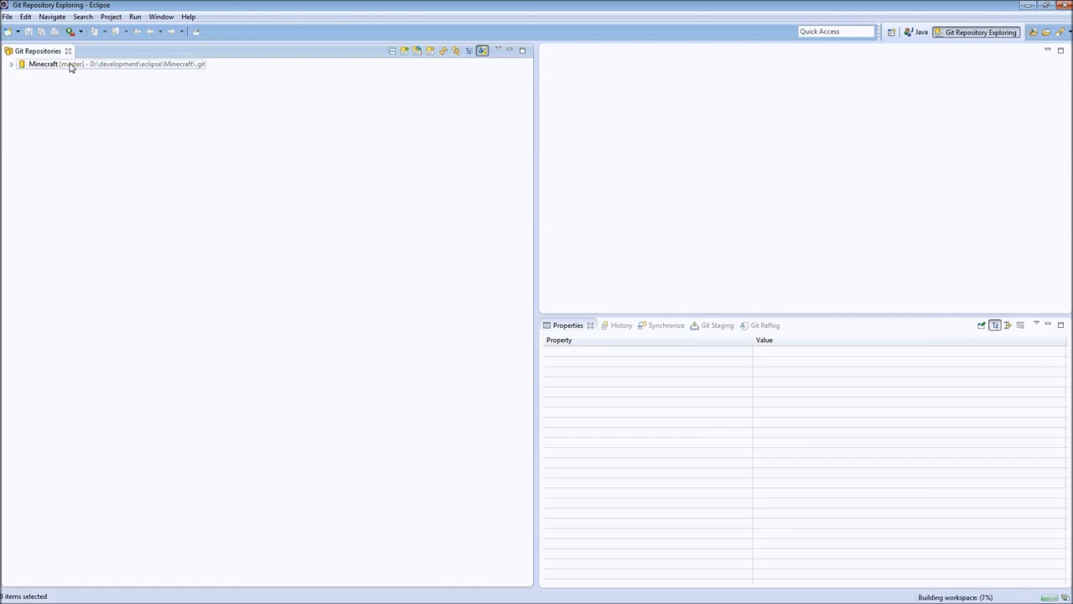
- Examine the imported Minecraft project's source packages, jars folder and referenced libraries in the Java perspective
left_click(913, 32)
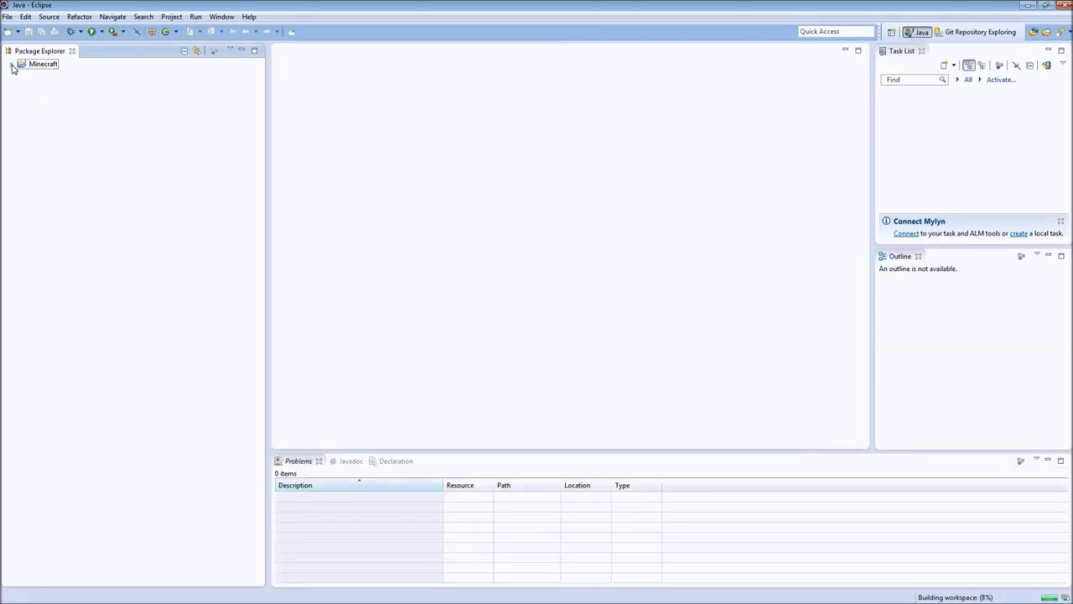
left_click(12, 65)
left_click(23, 75)
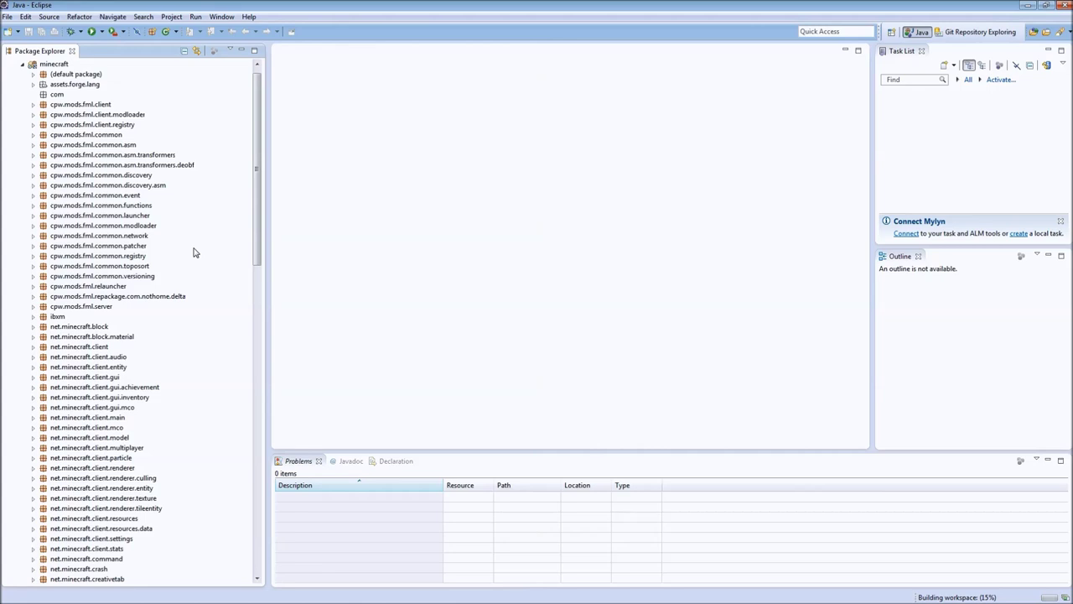
left_click(23, 65)
left_click(23, 105)
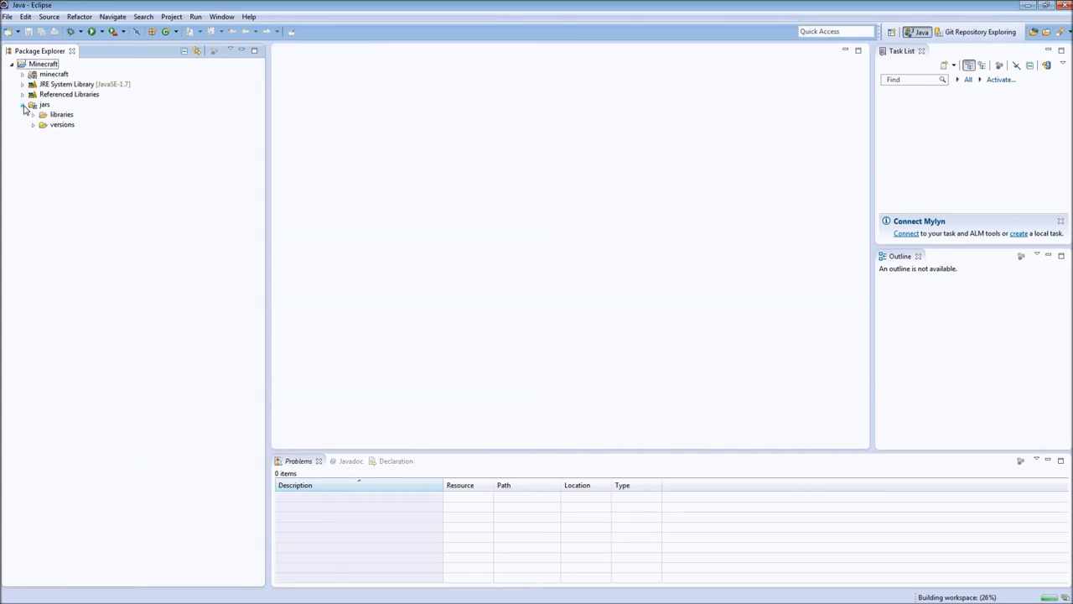
left_click(33, 115)
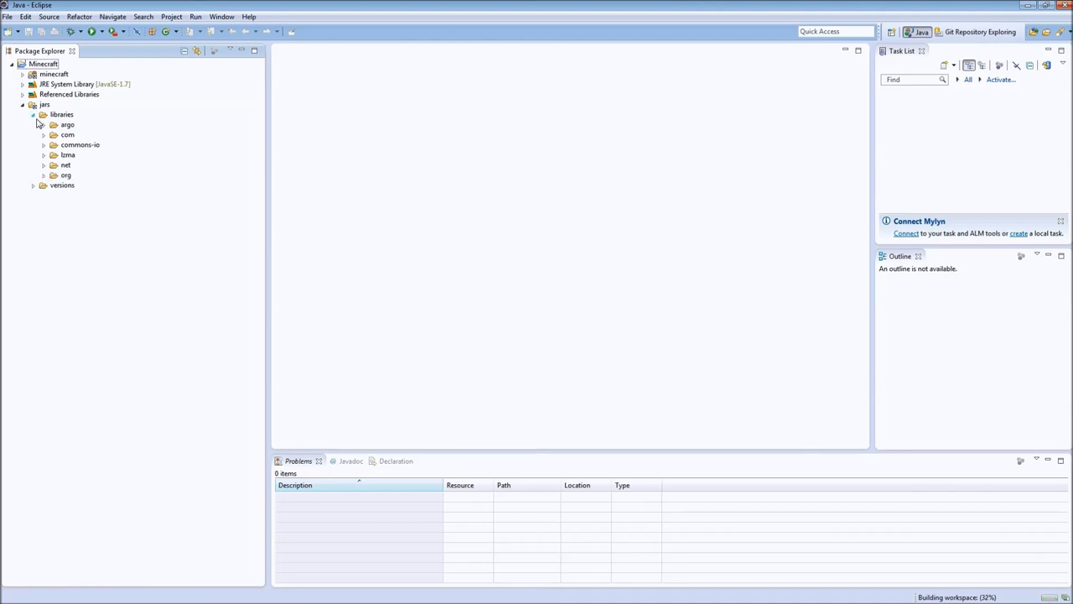
left_click(33, 115)
left_click(23, 104)
left_click(22, 93)
left_click(22, 94)
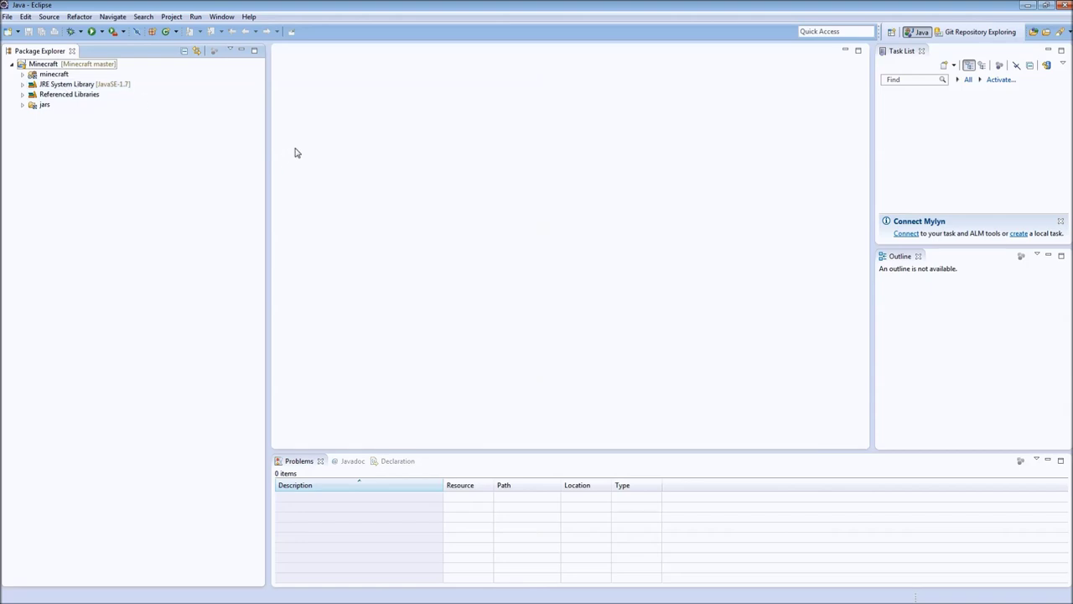
- Examine the cloned Minecraft repository's structure in the Git Repository Exploring perspective alongside its GitHub page in Firefox and the Java perspective
left_click(972, 34)
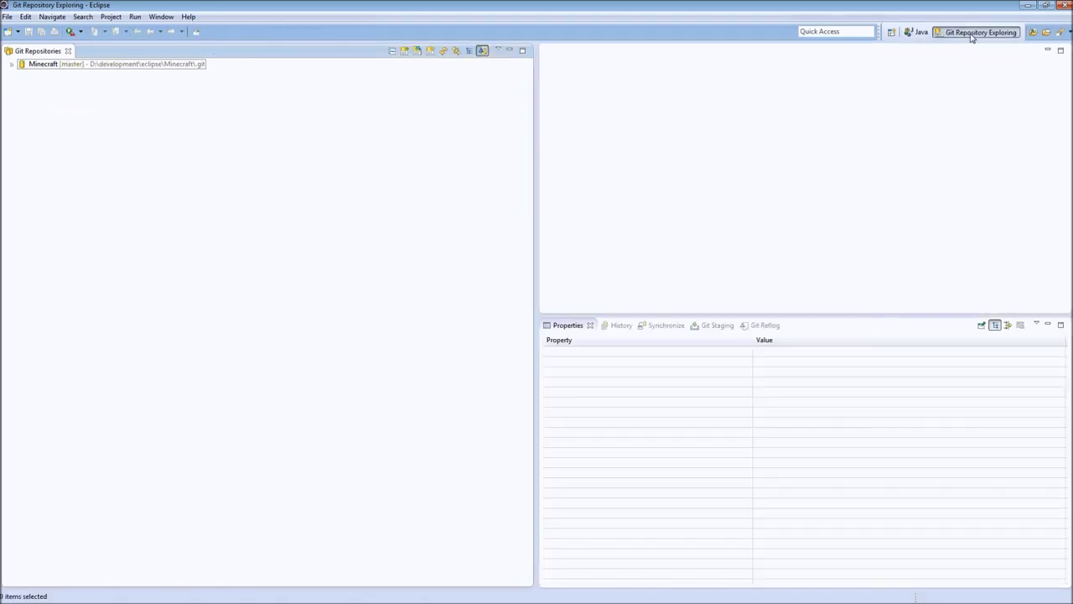
left_click(12, 64)
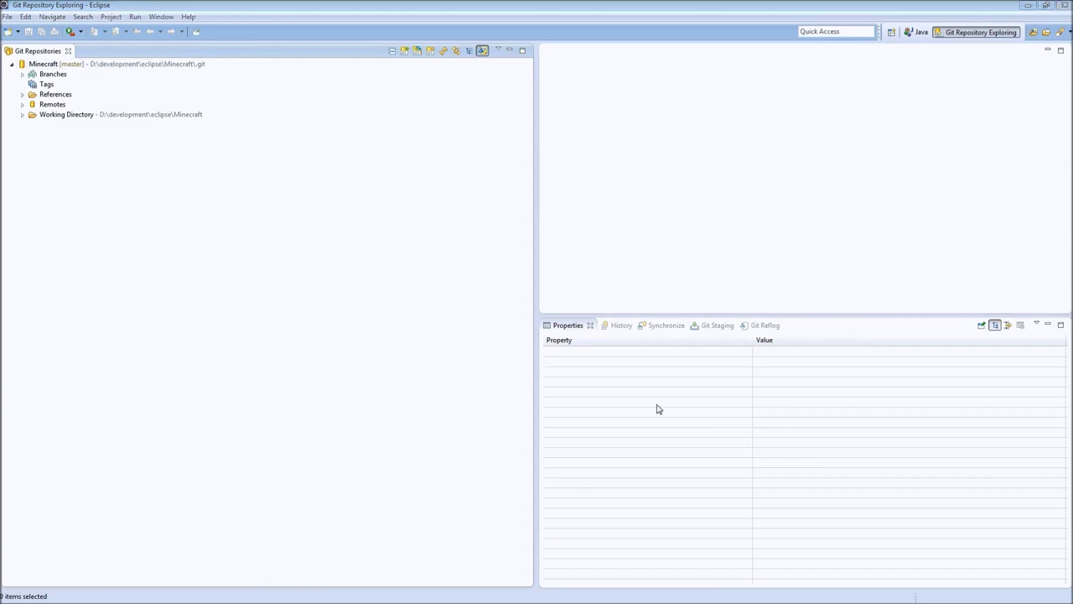
key("alt+Tab")
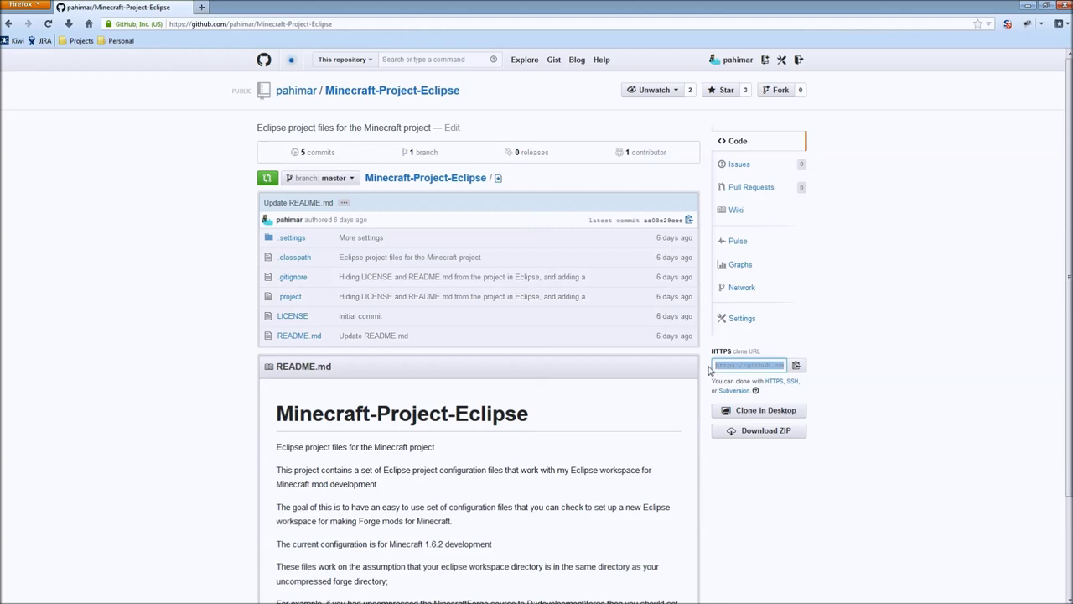
key("alt+Tab")
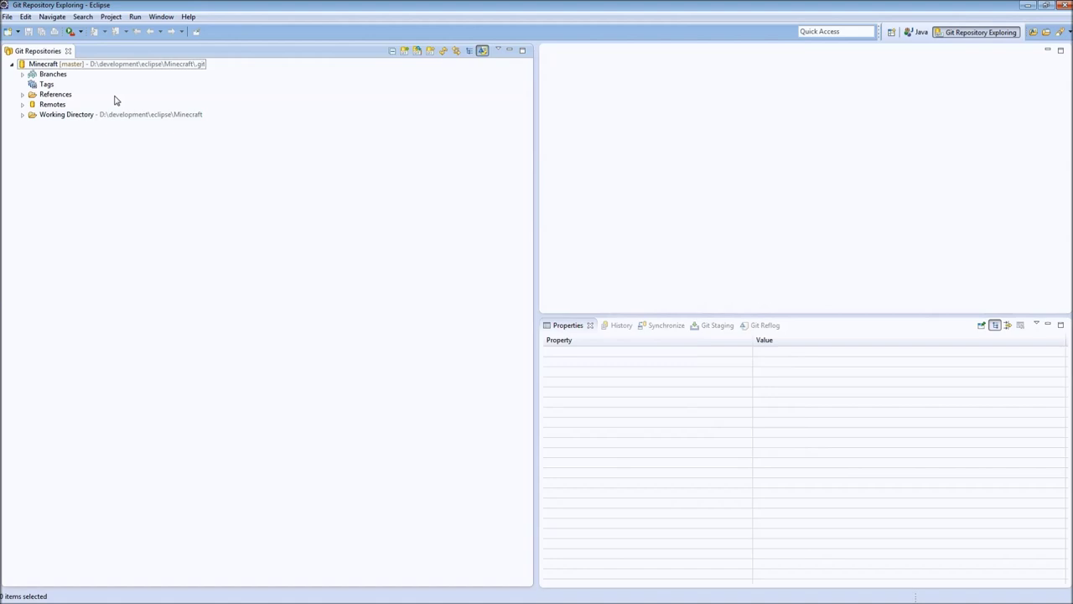
left_click(920, 32)
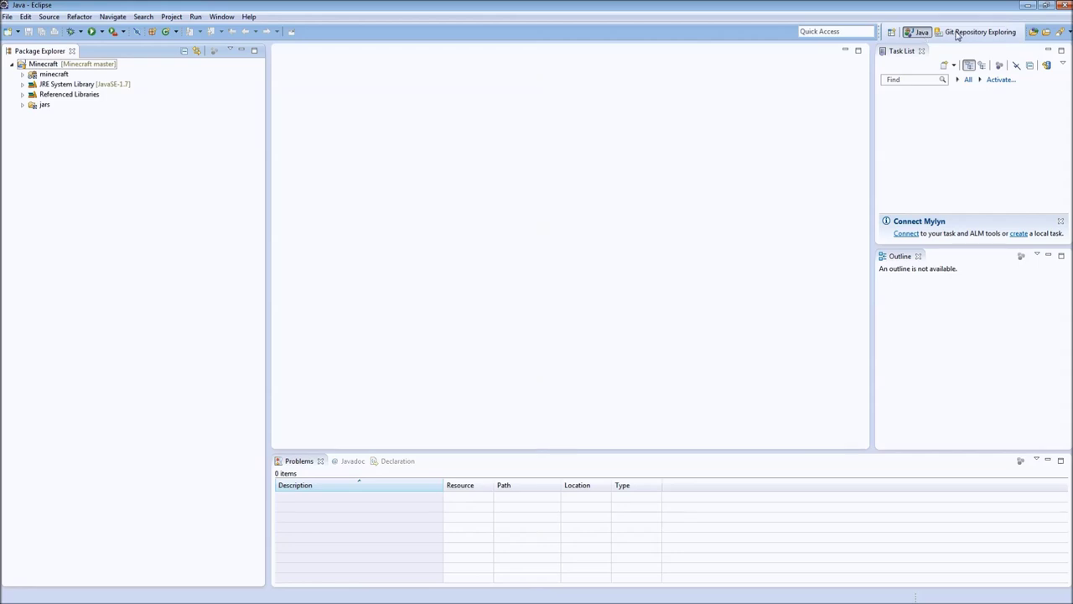
left_click(956, 32)
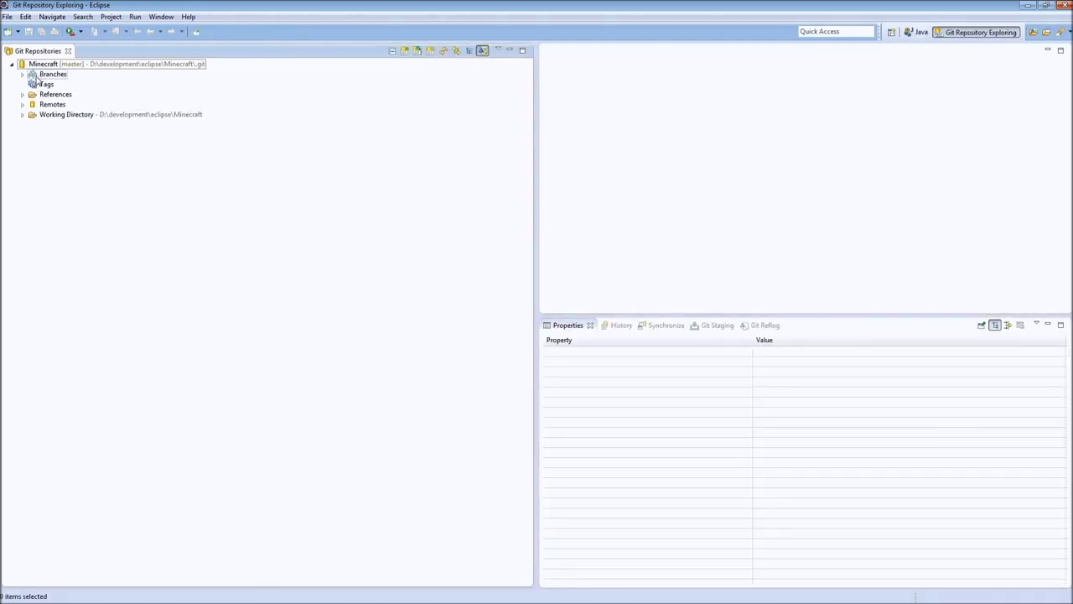
- View the project import options for the cloned Minecraft repository, and close the wizard without importing
right_click(37, 66)
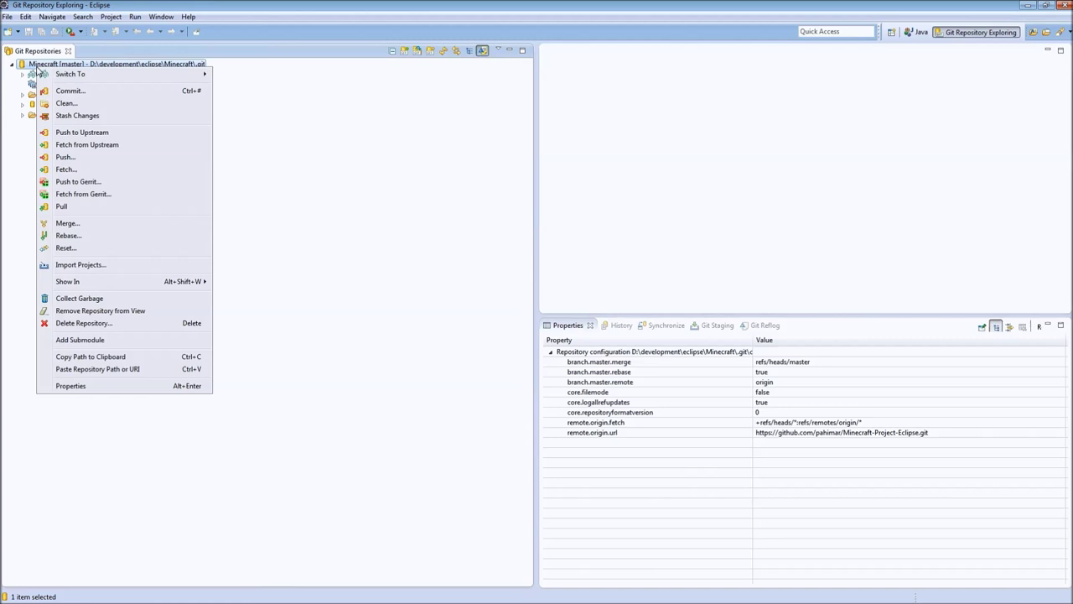
left_click(77, 266)
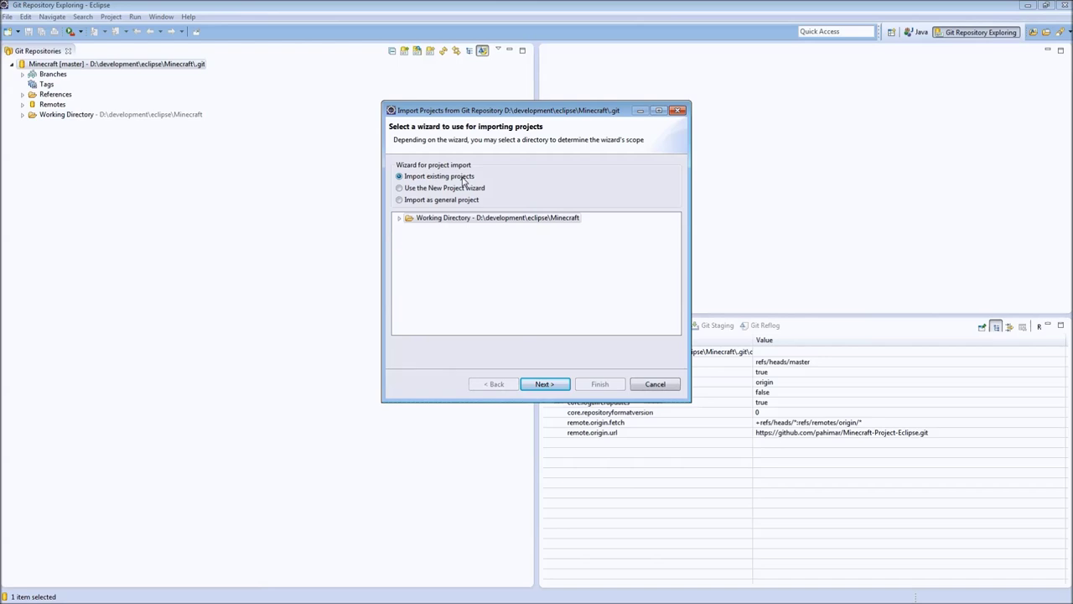
left_click(655, 384)
- Return to the Java perspective, examine the D:\development\forge folder in Windows Explorer, and close the folder window
left_click(918, 32)
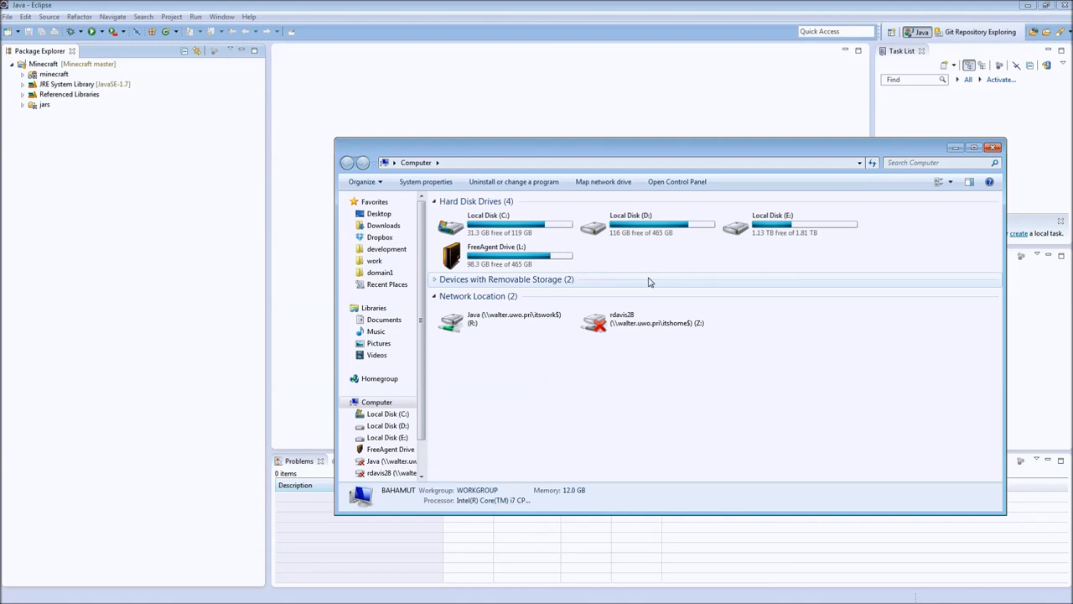
double_click(647, 228)
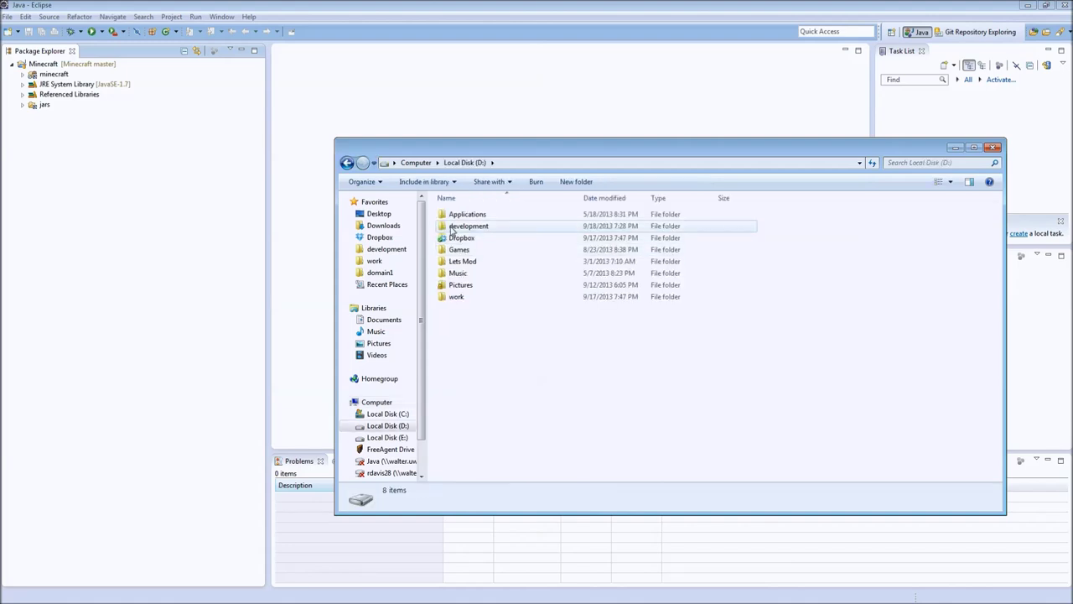
double_click(462, 226)
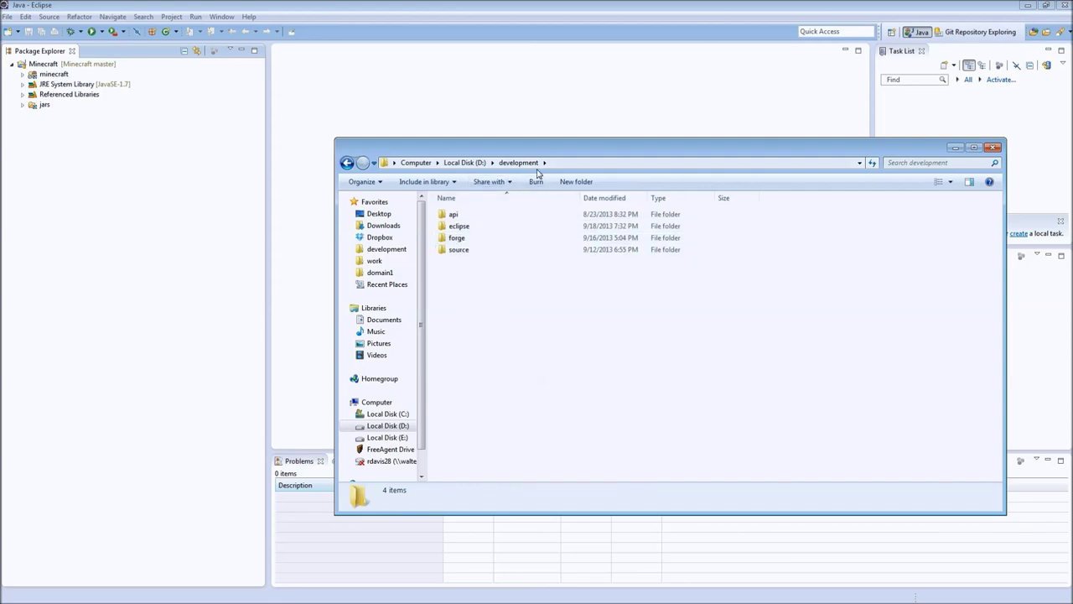
double_click(455, 238)
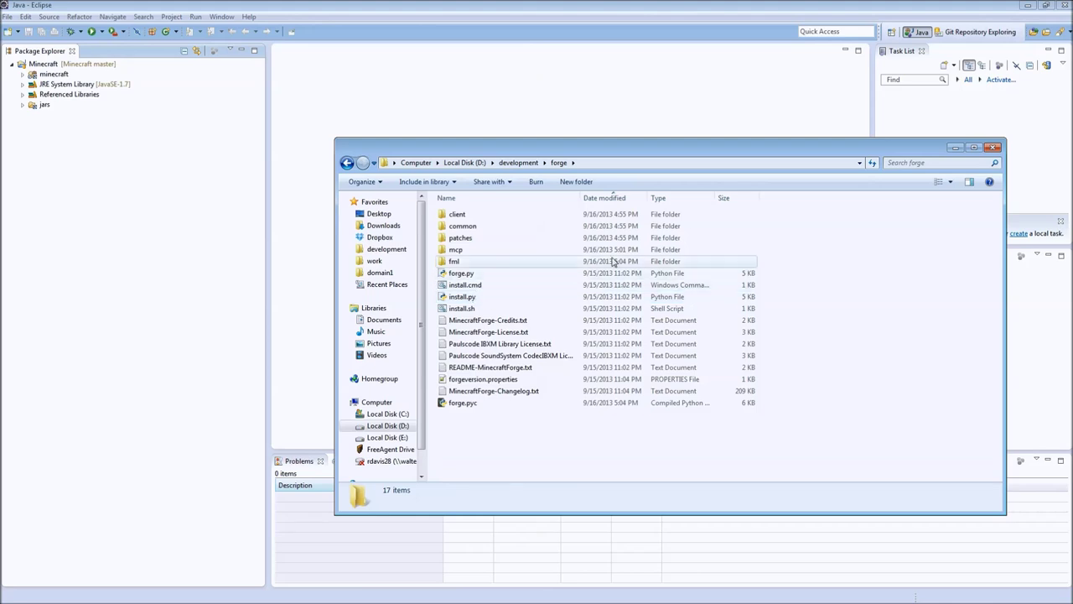
left_click(997, 148)
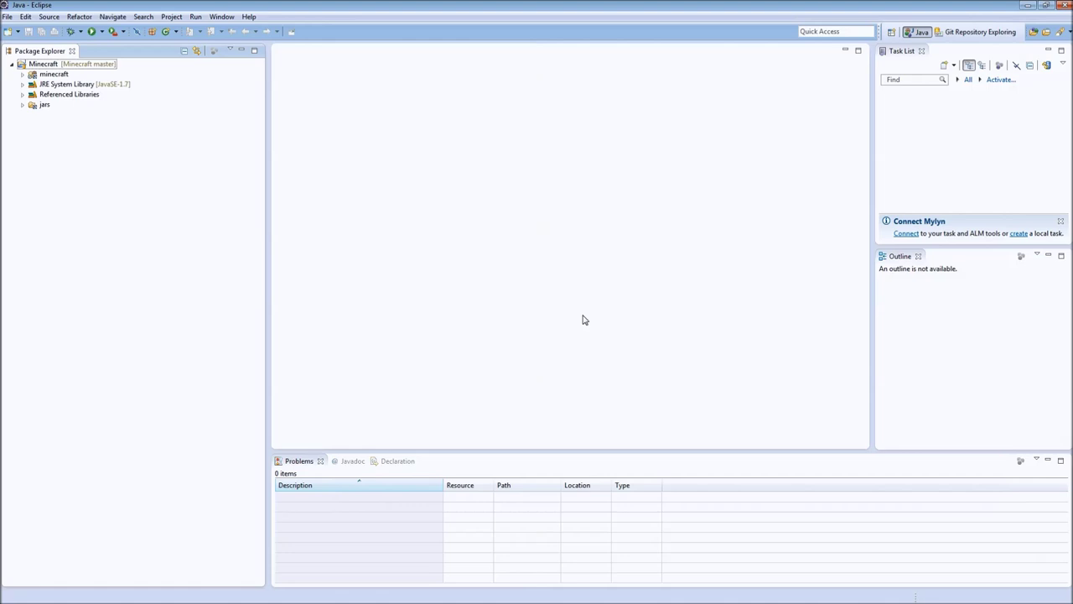
- Switch the Eclipse workspace to D:\development\forge\mcp\eclipse and maximize the restarted workbench
left_click(7, 16)
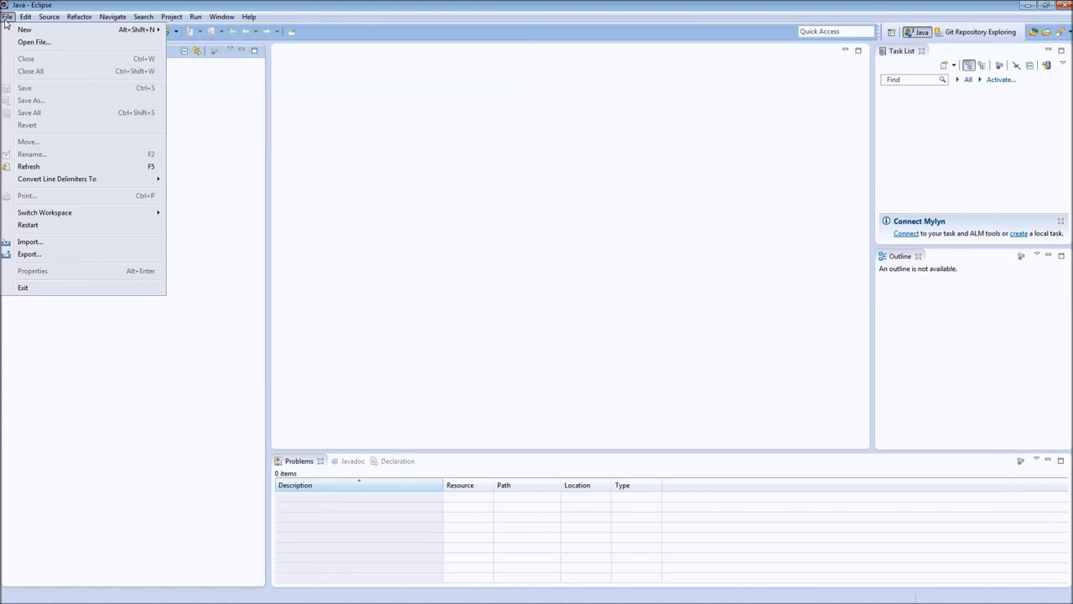
mouse_move(32, 216)
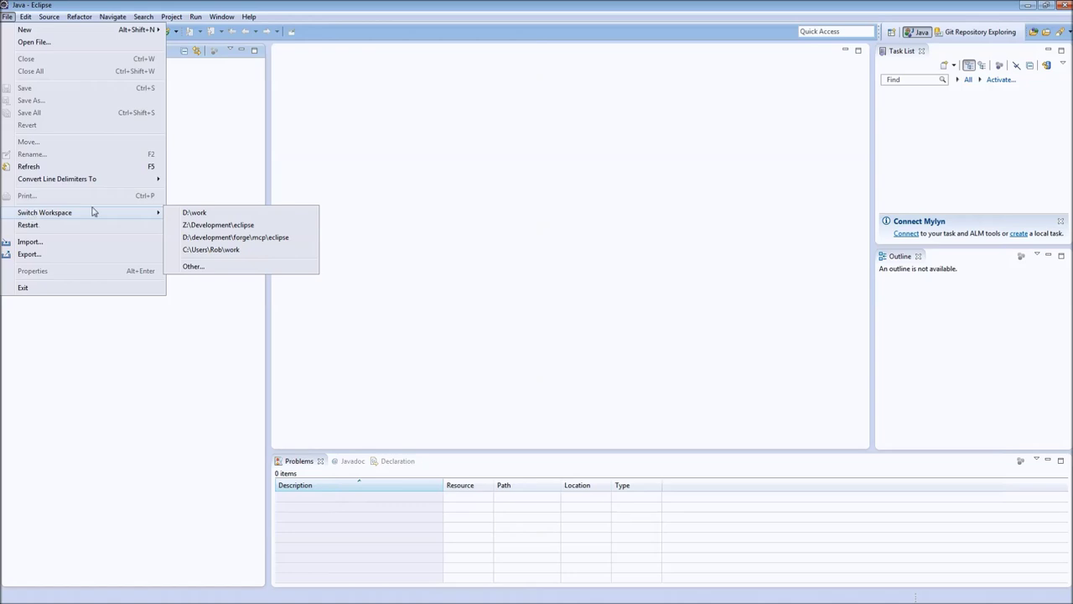
left_click(199, 270)
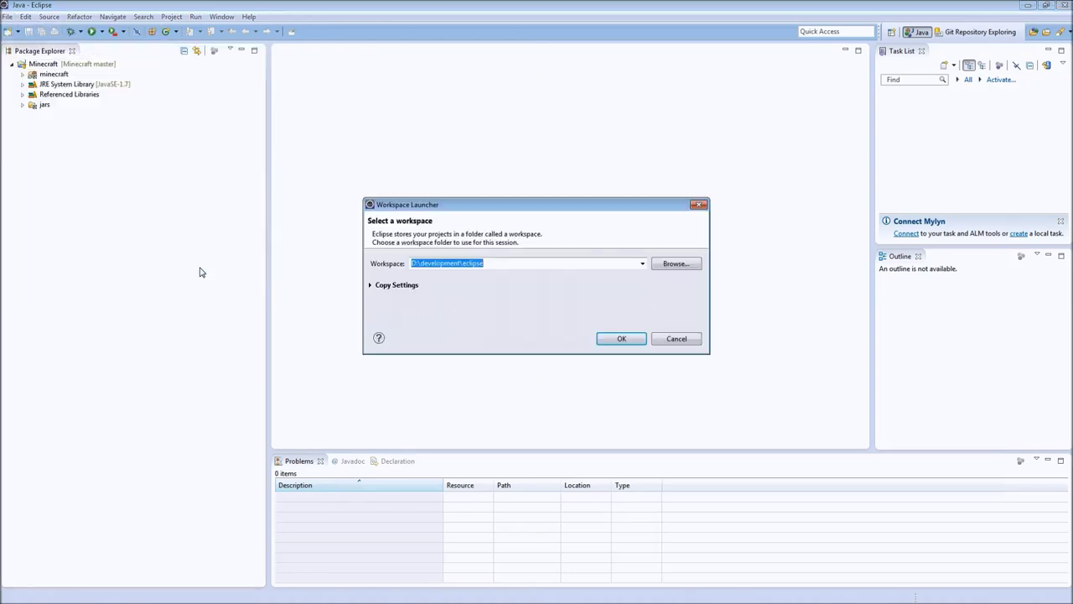
left_click(665, 263)
scroll(613, 302, "down", 2)
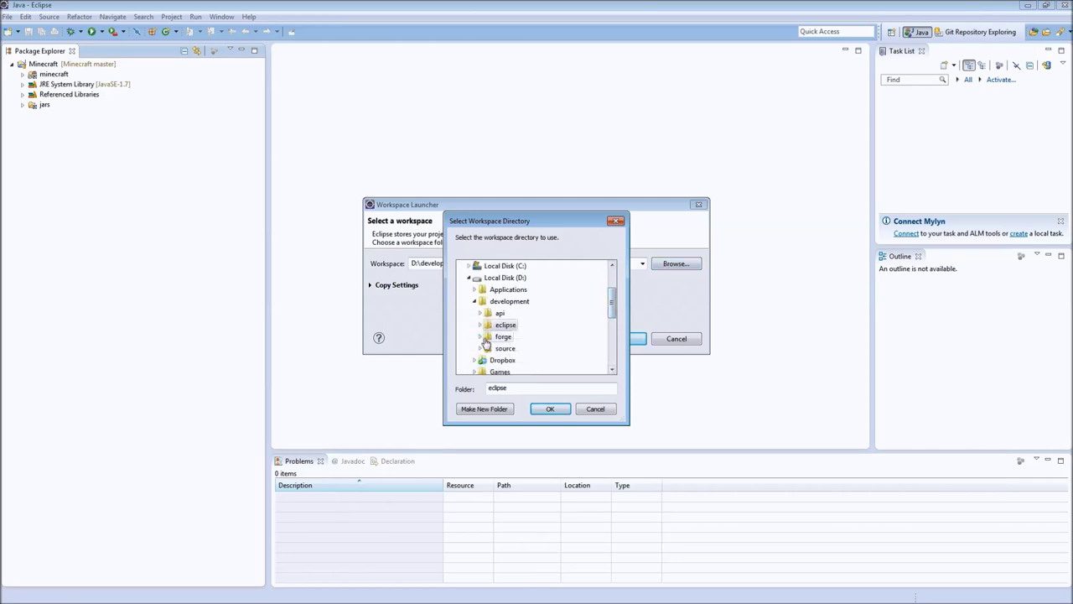
left_click(480, 336)
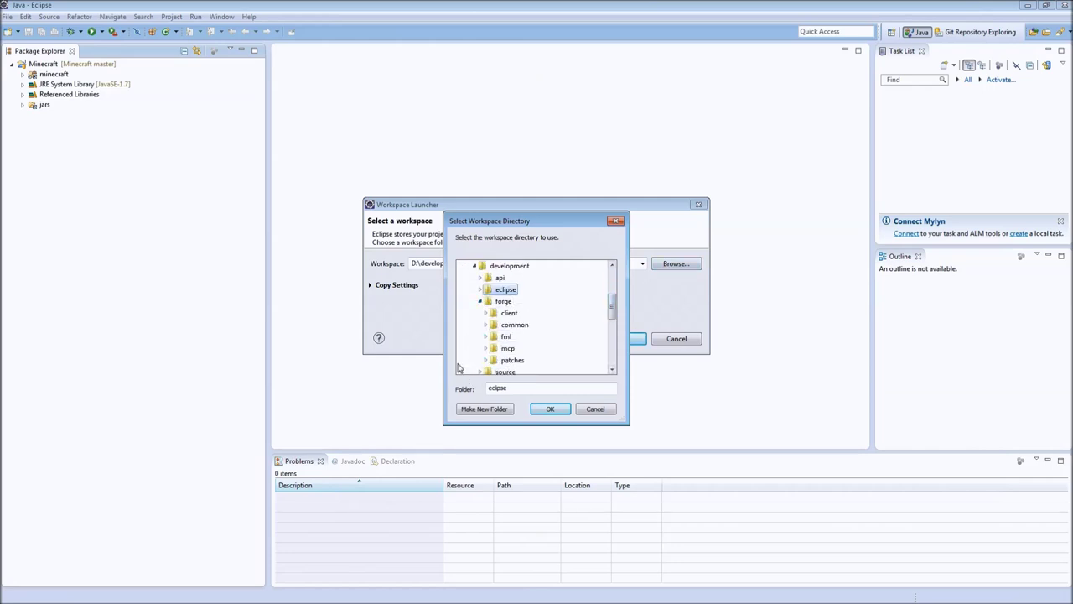
left_click(485, 349)
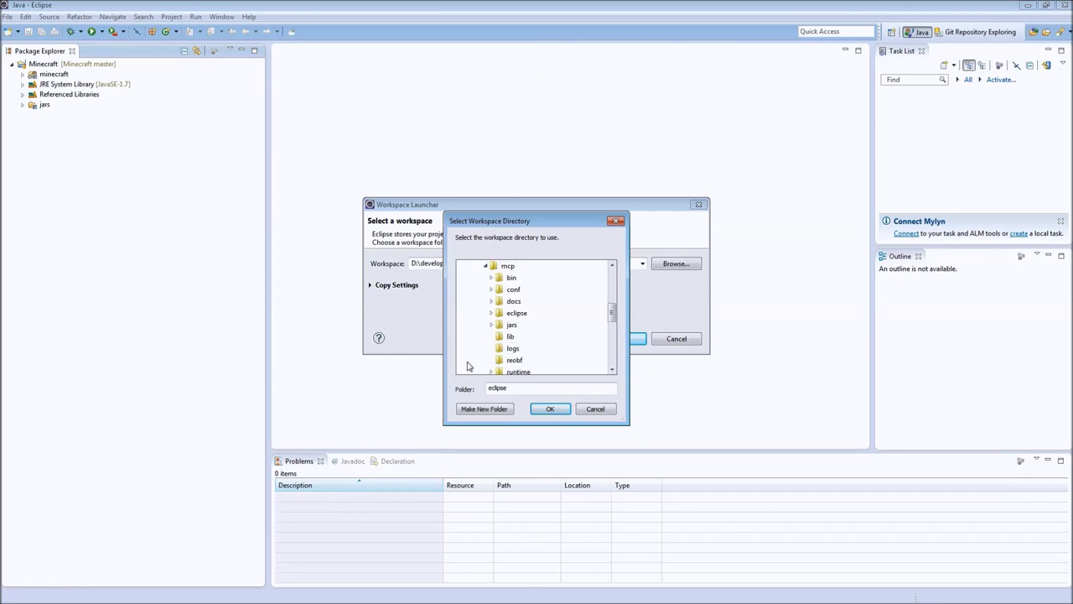
double_click(517, 315)
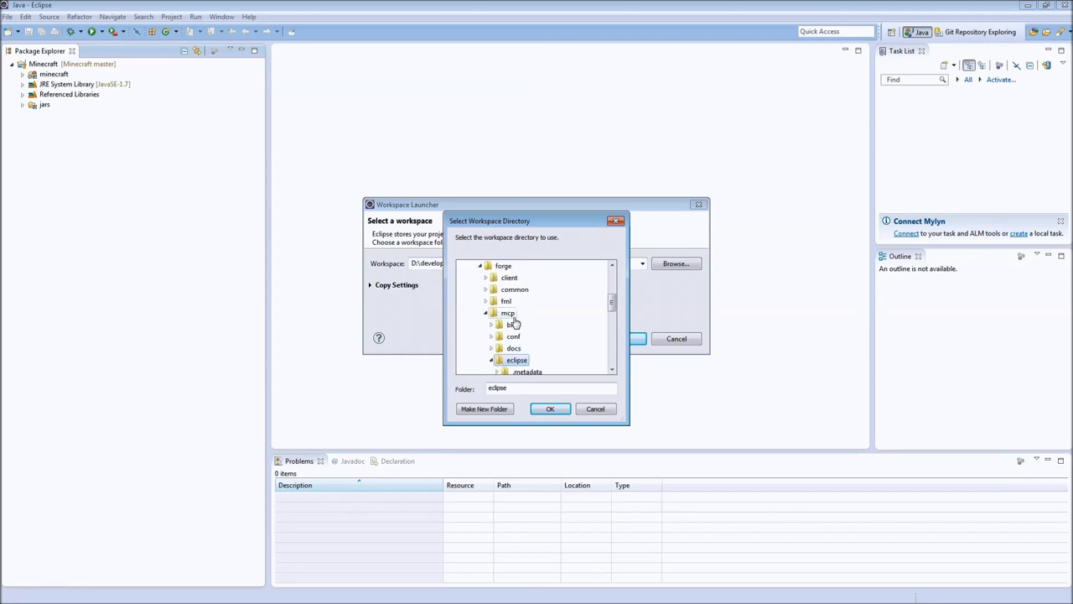
left_click(549, 409)
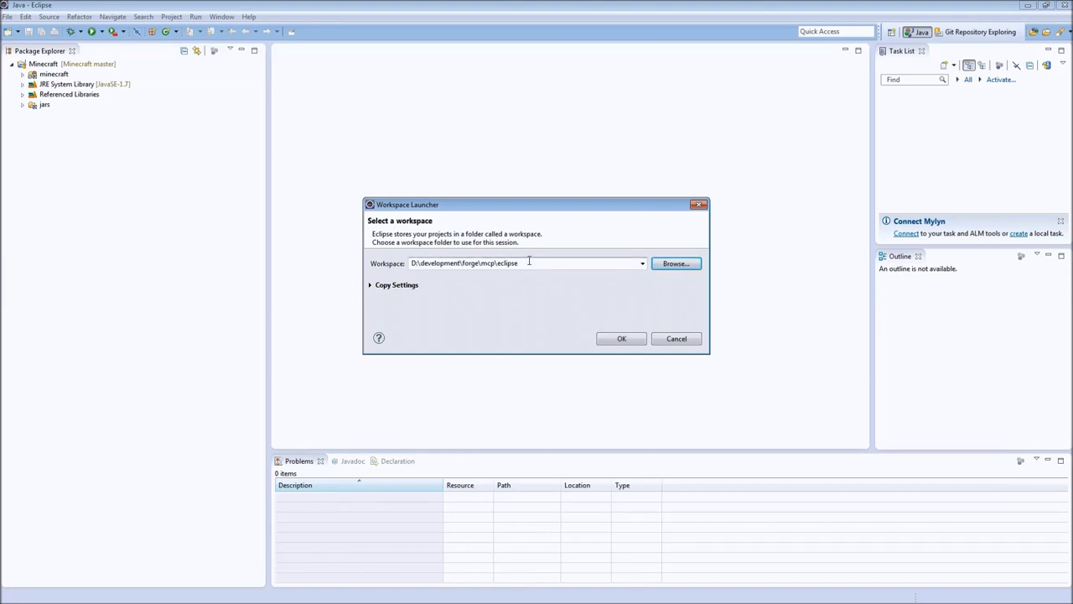
left_click(619, 339)
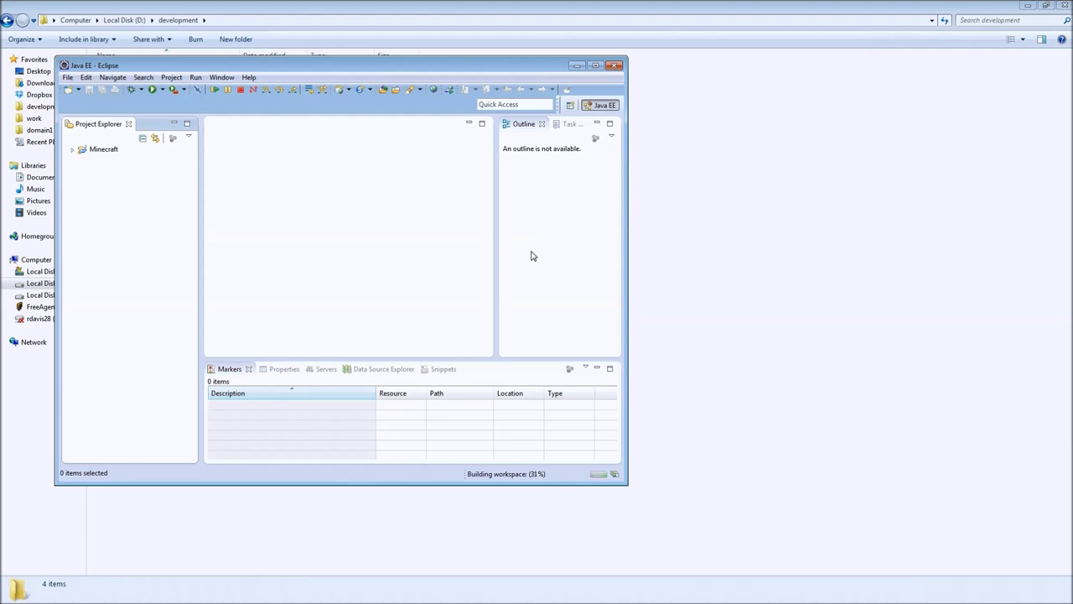
left_click(595, 65)
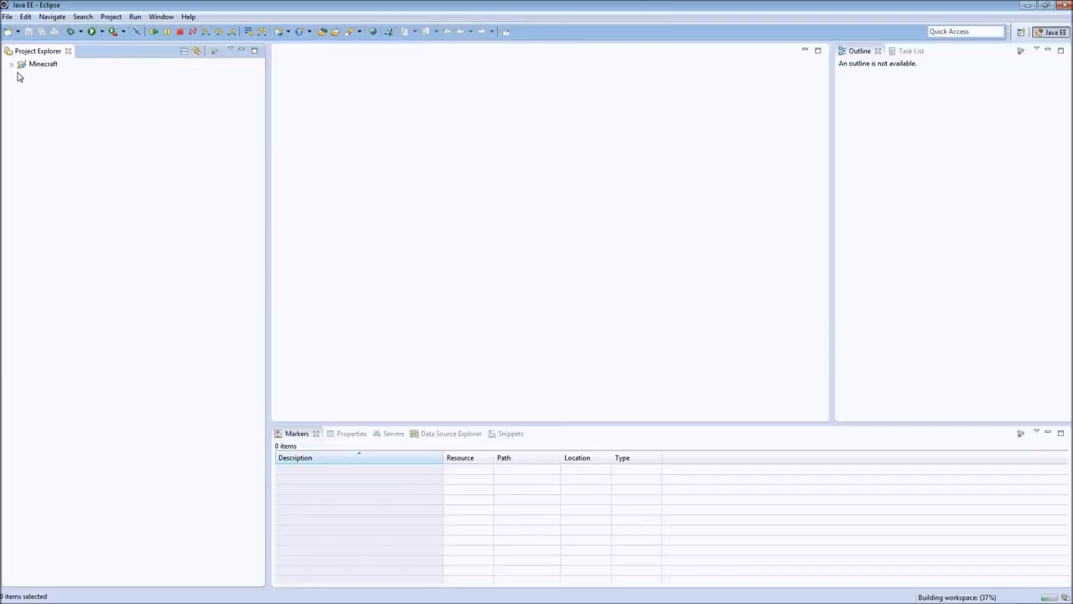
- Replace the Java EE perspective with the Java perspective and expand the Minecraft project in the Package Explorer
left_click(11, 64)
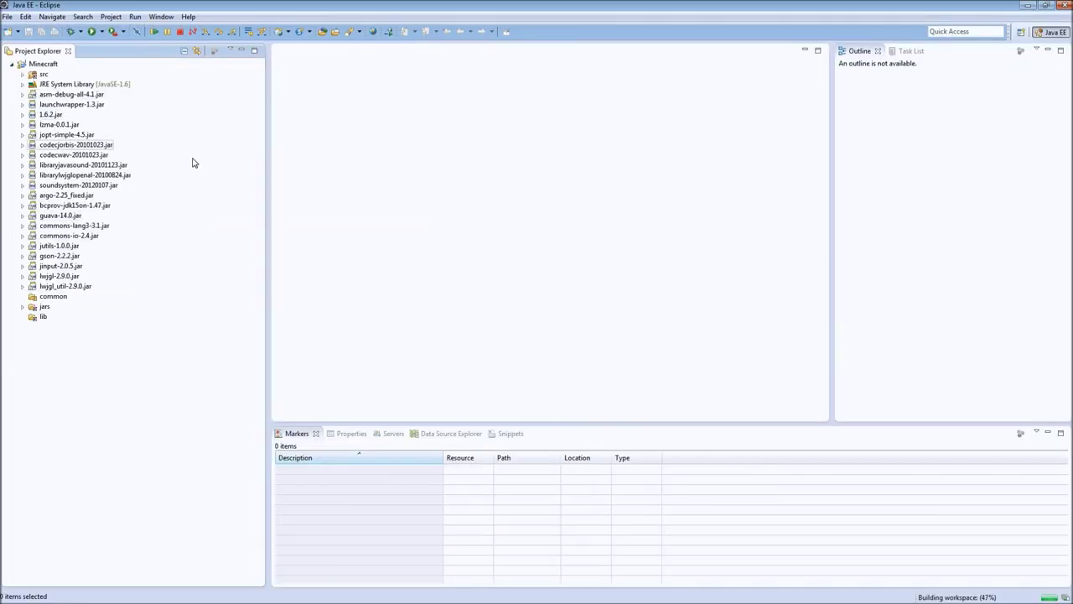
right_click(1052, 34)
left_click(1026, 74)
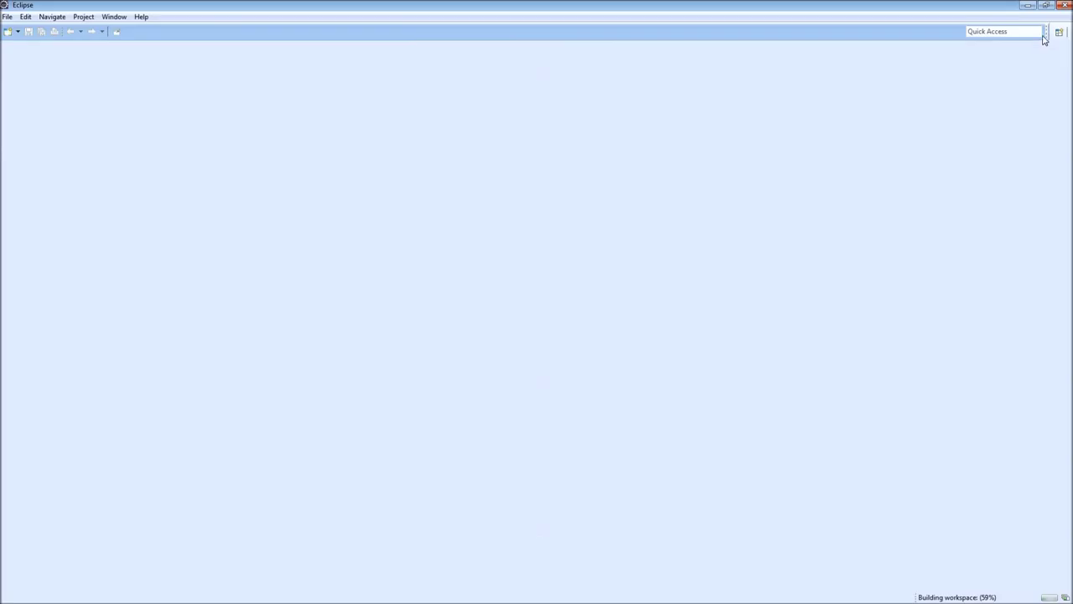
left_click(1059, 31)
left_click(466, 223)
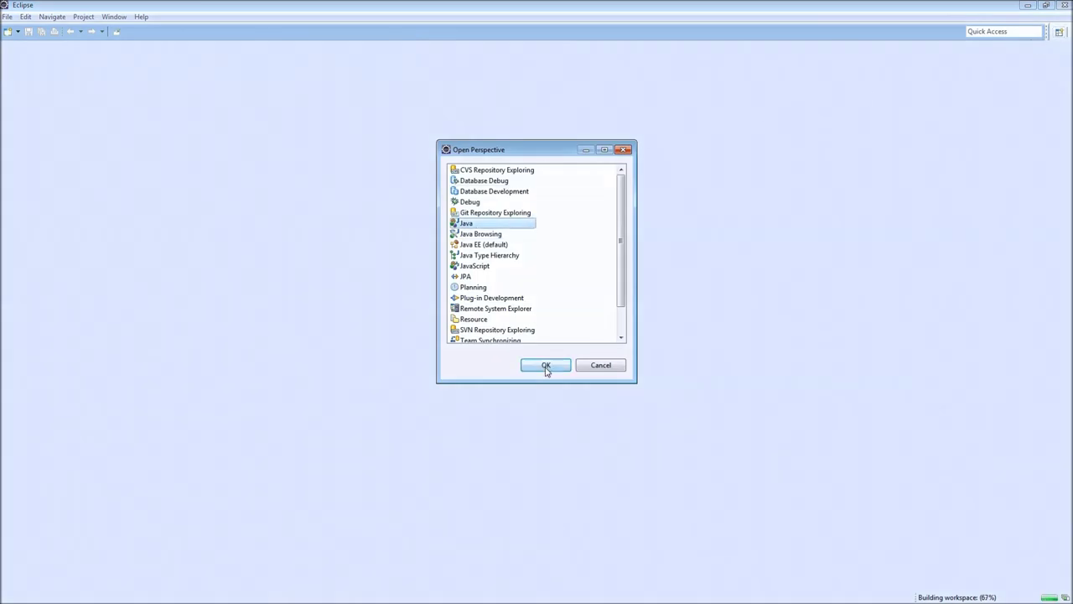
left_click(546, 366)
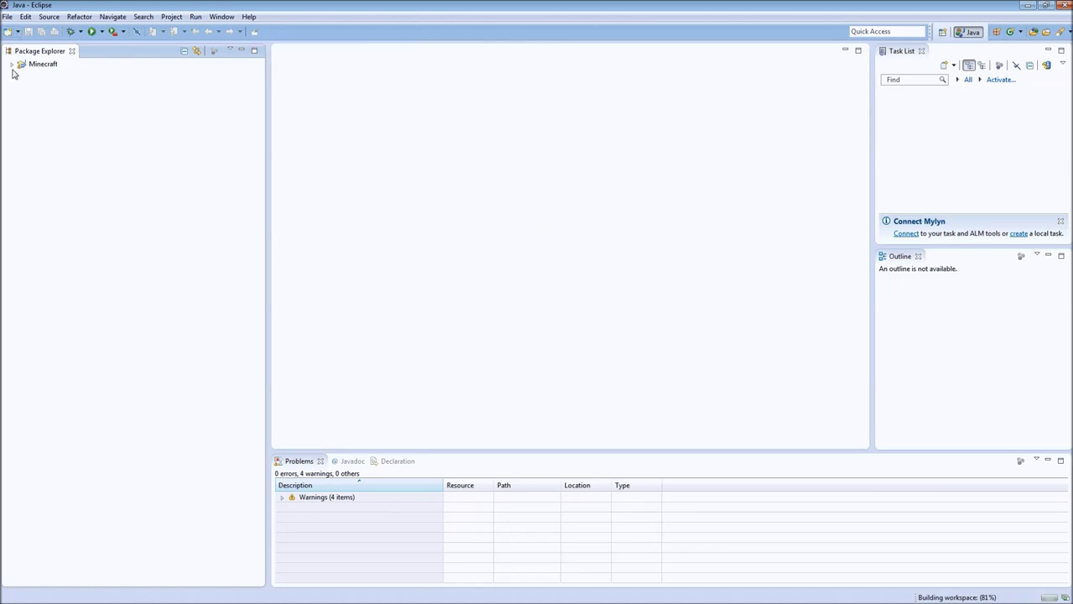
left_click(12, 65)
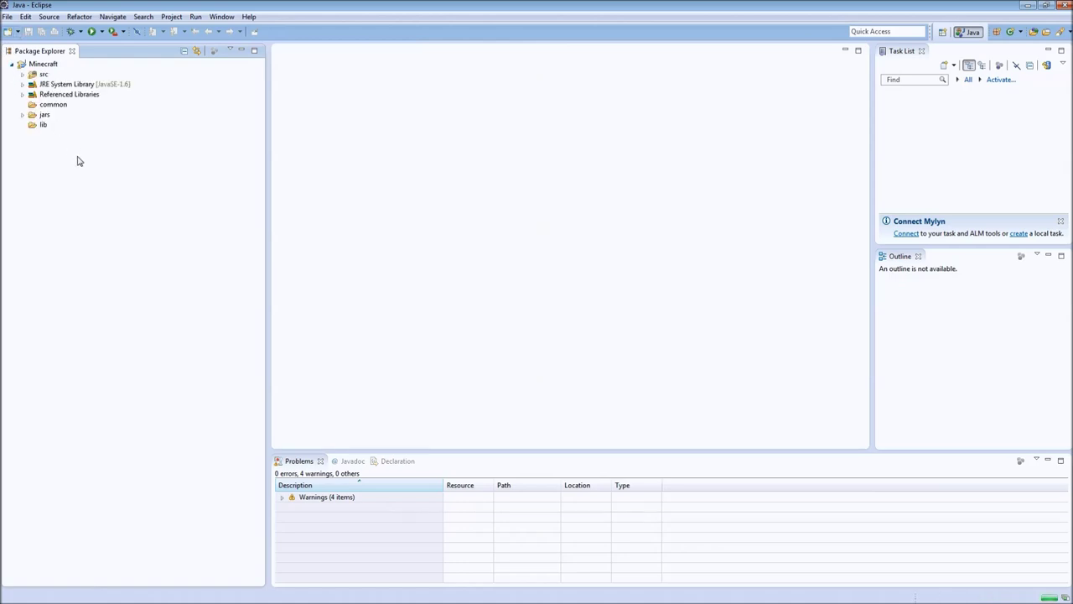
- Examine the existing Client run configuration's main class, program arguments and VM arguments
left_click(102, 31)
left_click(128, 87)
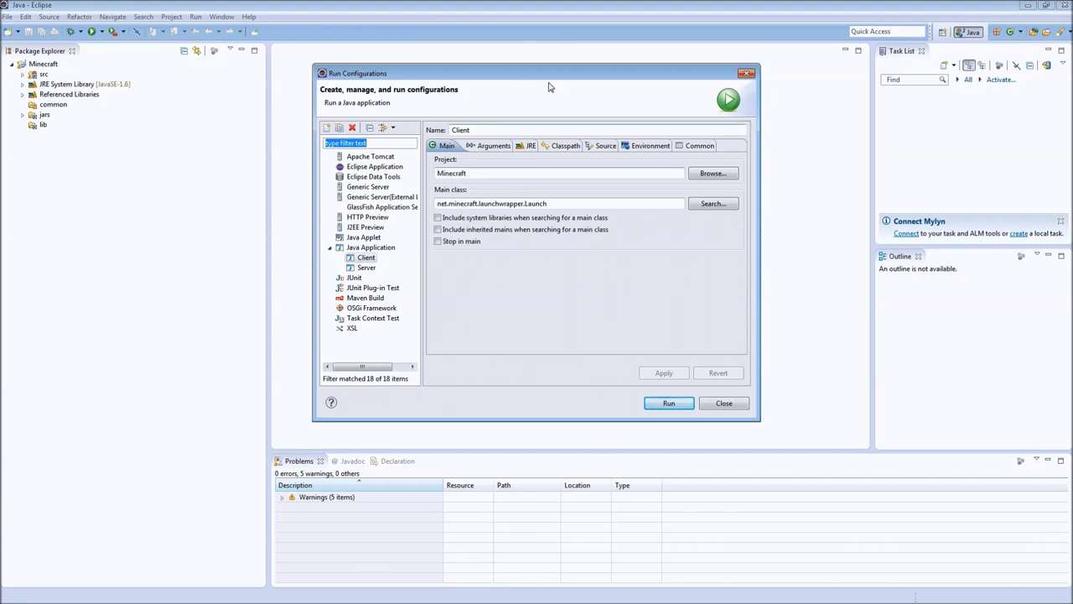
left_click(489, 146)
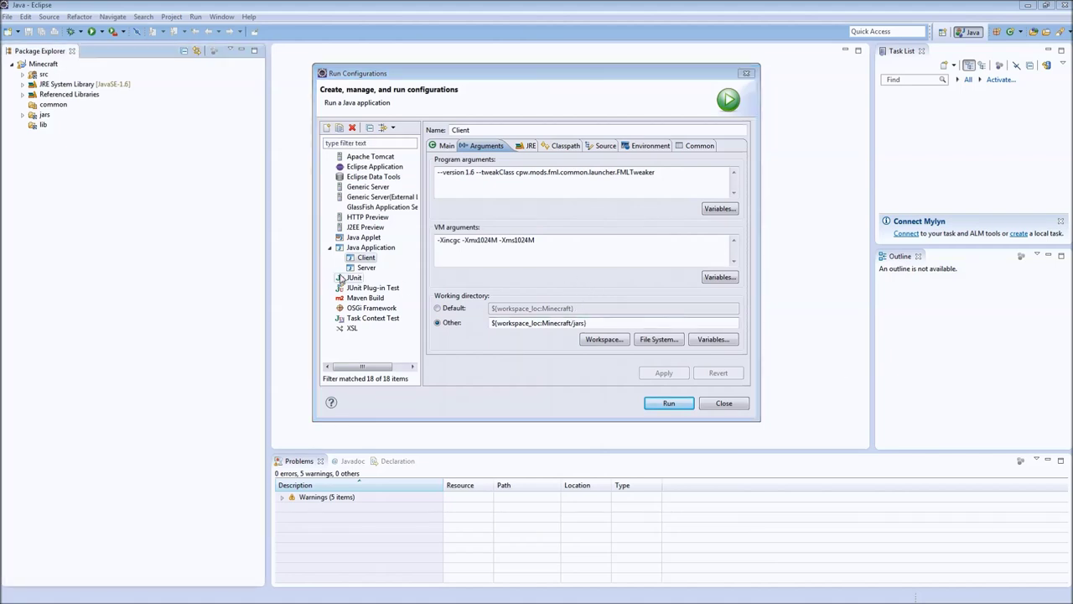
left_click(690, 175)
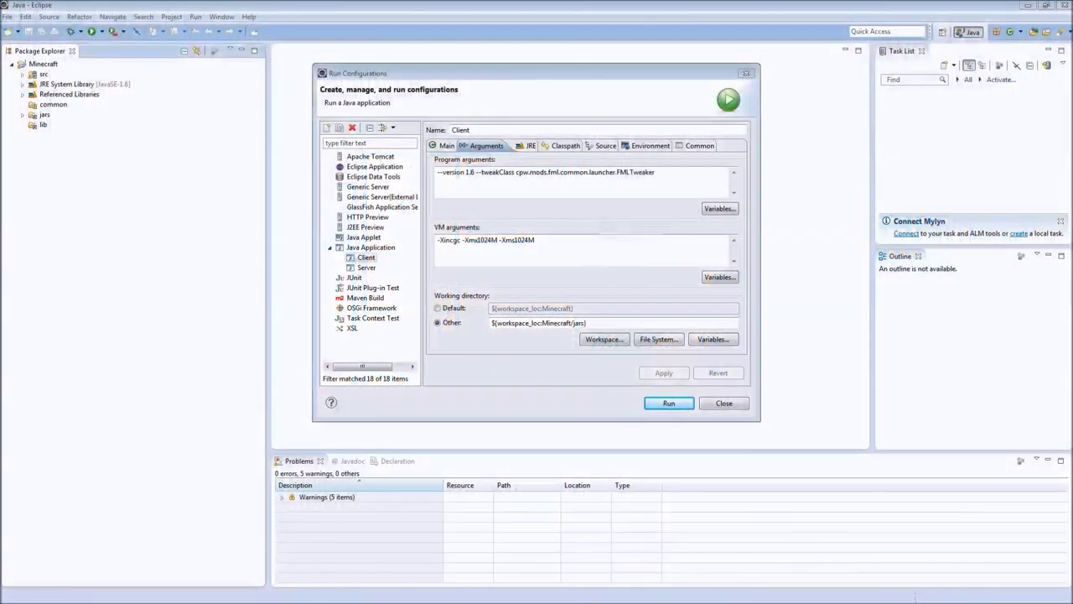
left_click(655, 172)
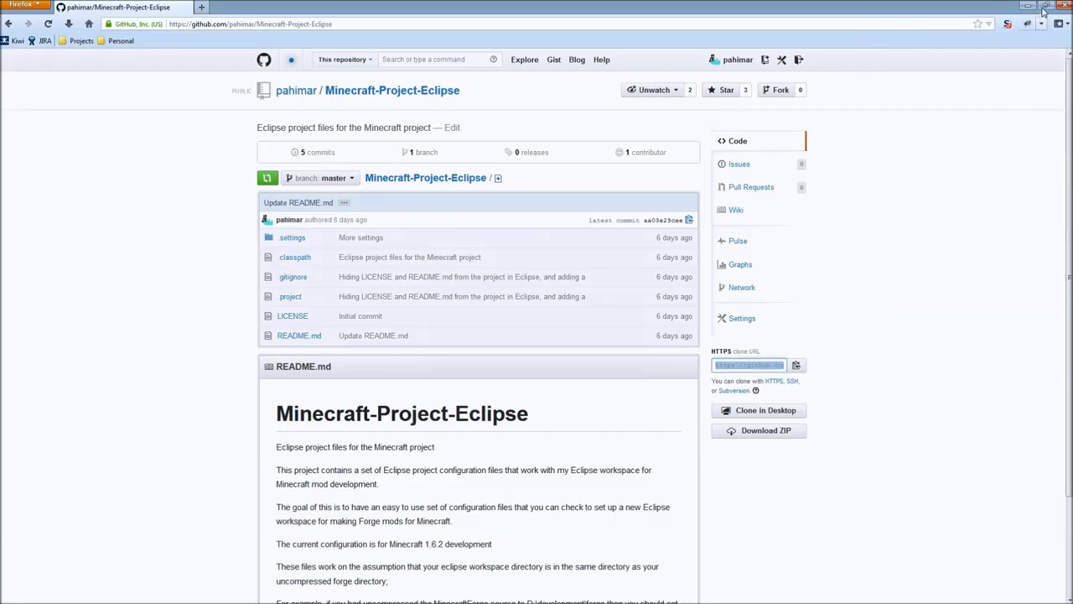
left_click(1028, 6)
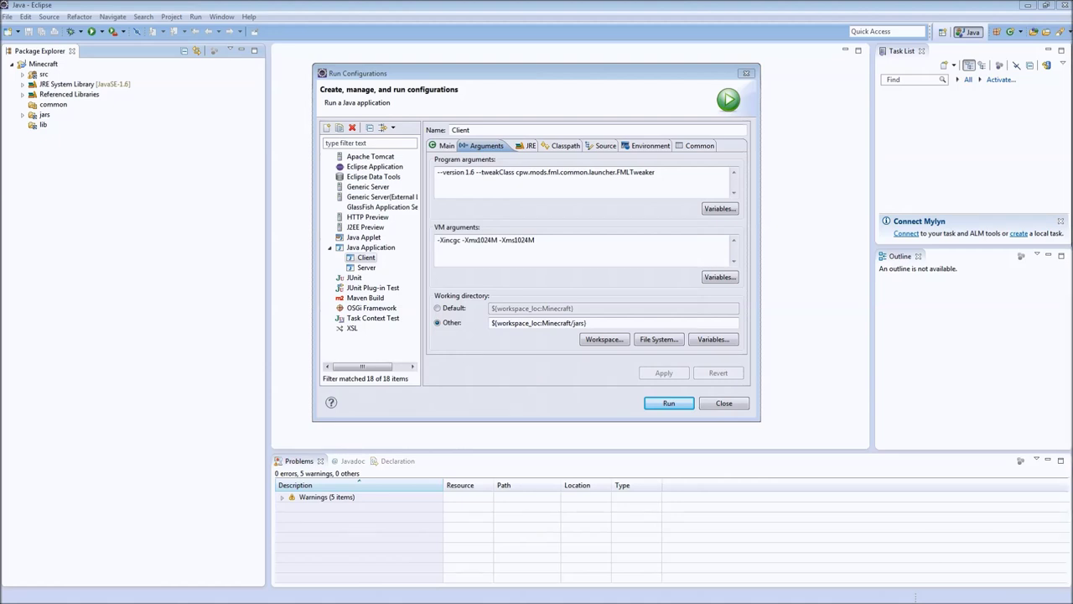
left_click(695, 178)
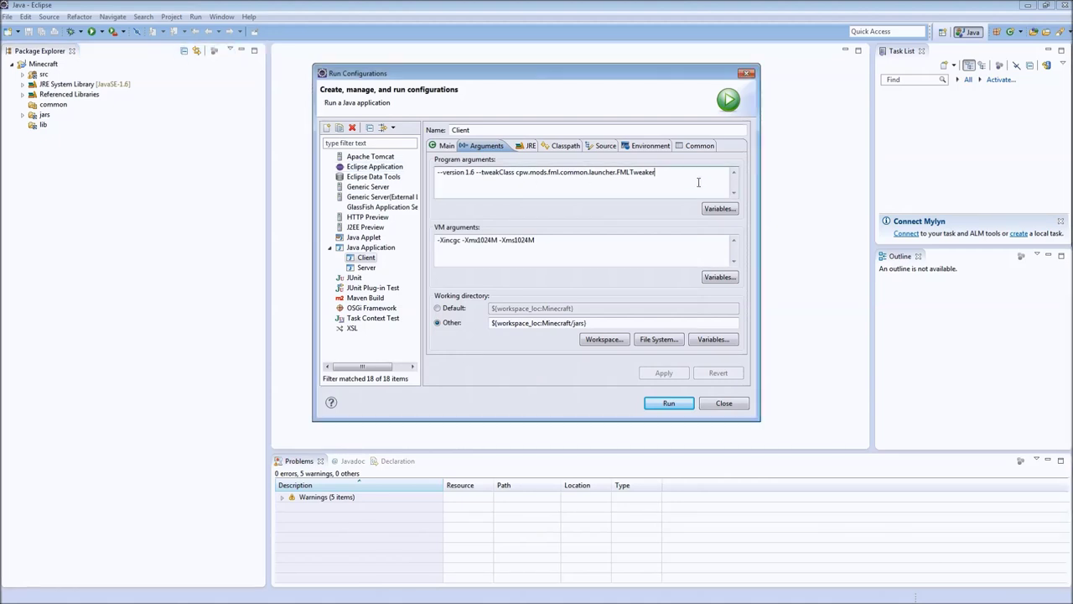
key("ctrl+a")
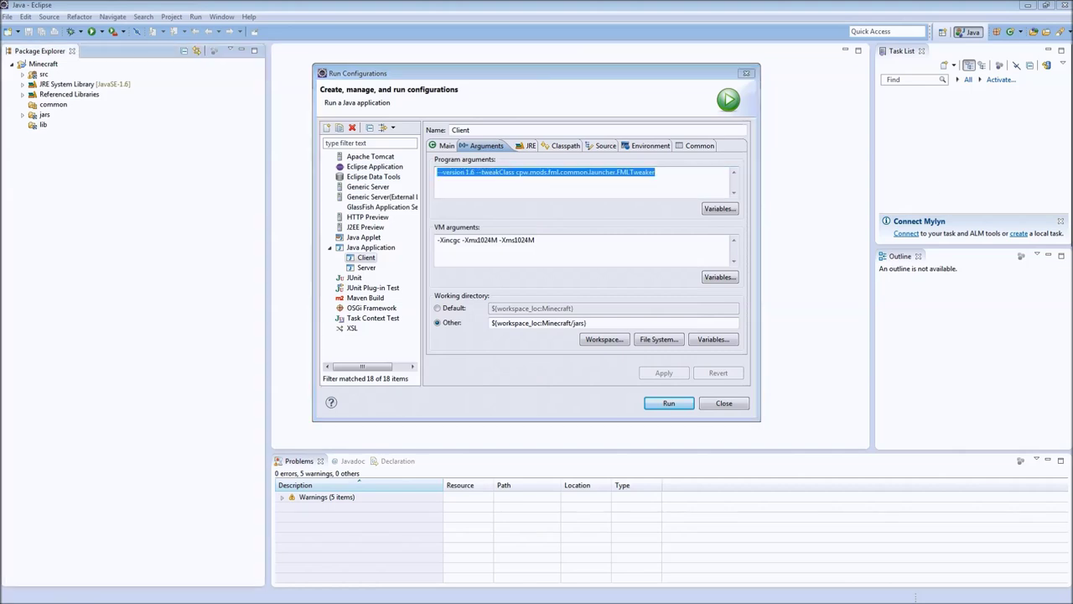
left_click_drag(540, 240, 394, 242)
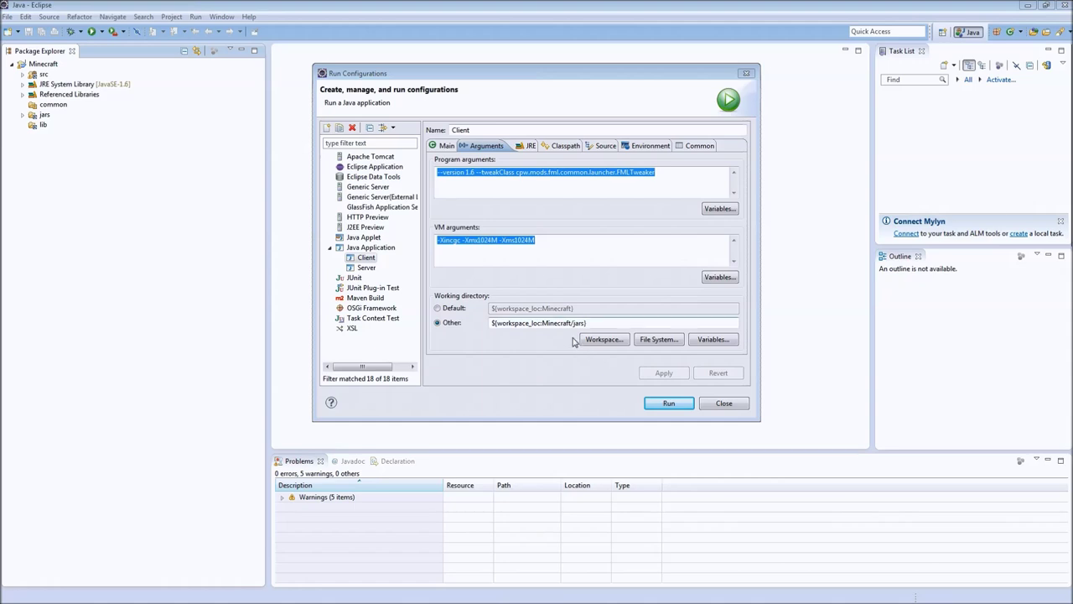
- Copy the Client configuration's working directory, view the Server configuration's arguments, and close the run configurations
left_click(514, 326)
key("ctrl+a")
key("ctrl+c")
key("End")
left_click(367, 268)
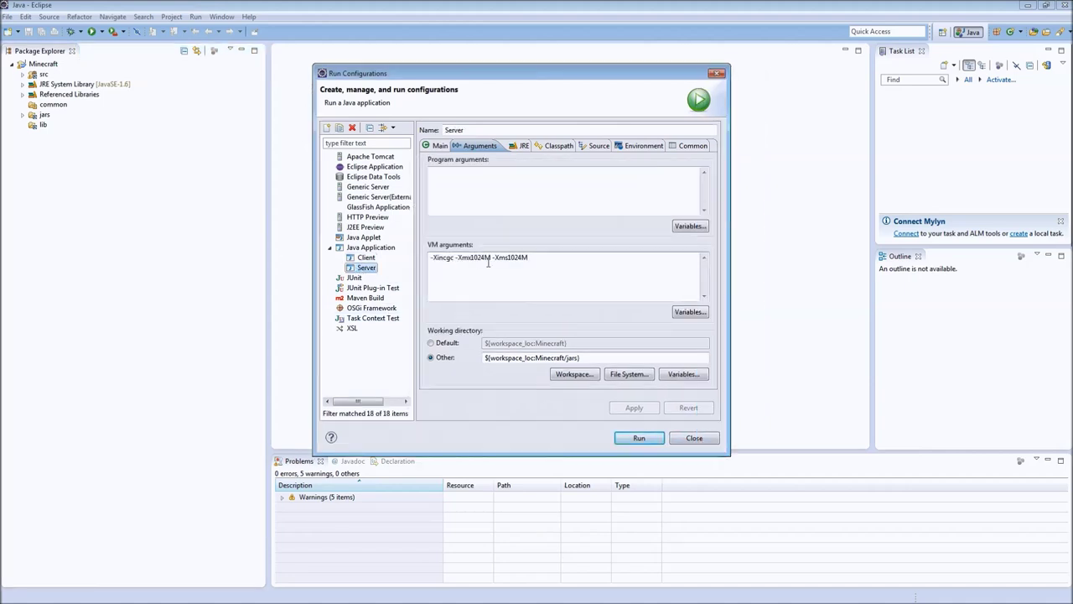
left_click(693, 437)
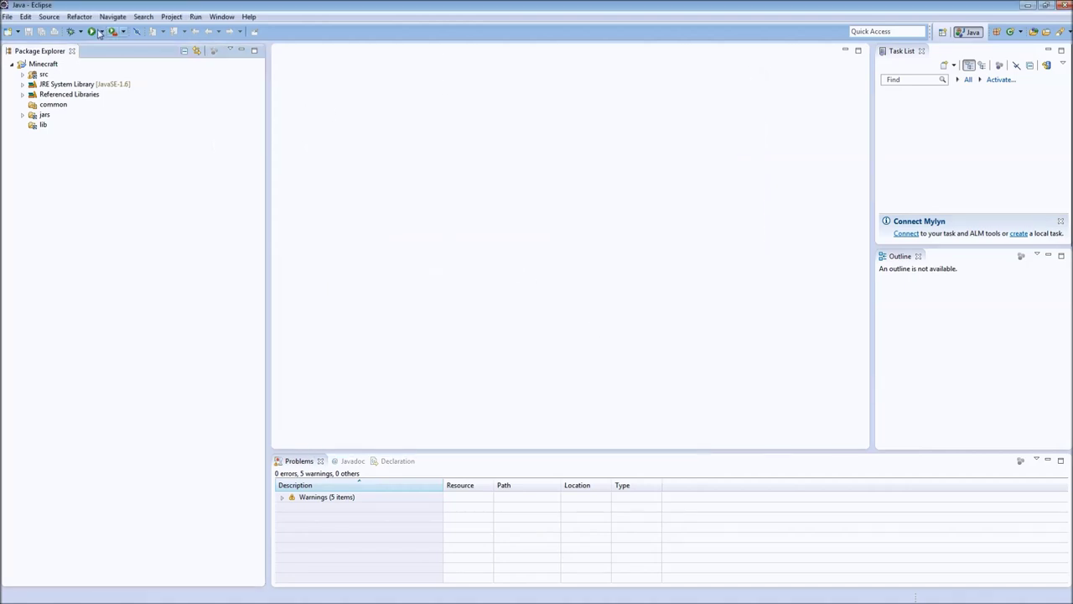
- Switch back to the workspace with the Git-cloned Minecraft project, expand the project, and close the Task List view
left_click(7, 17)
mouse_move(168, 210)
left_click(204, 211)
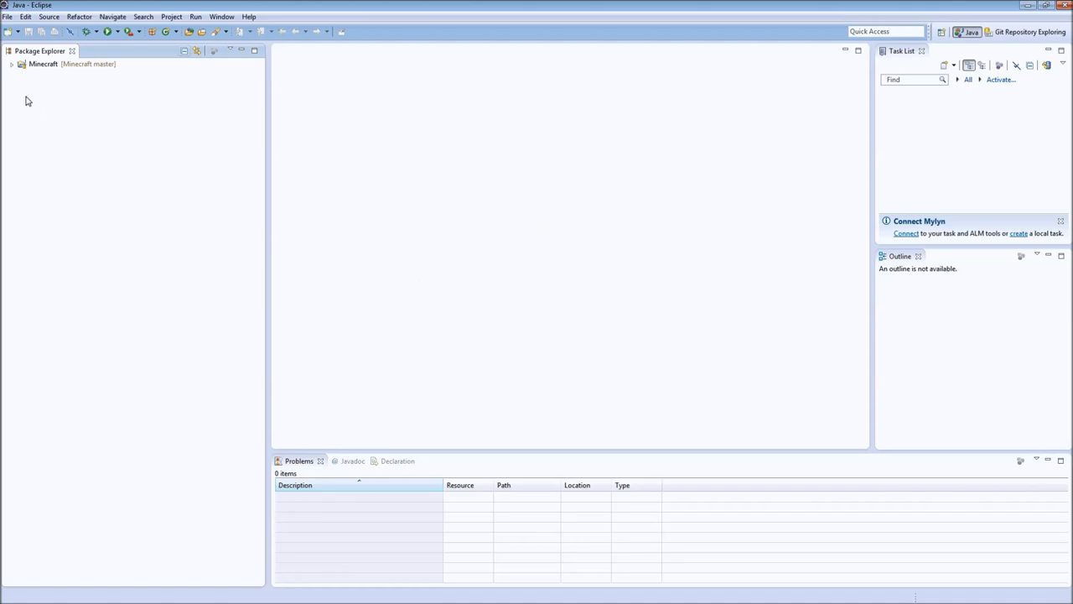
left_click(12, 63)
left_click(921, 51)
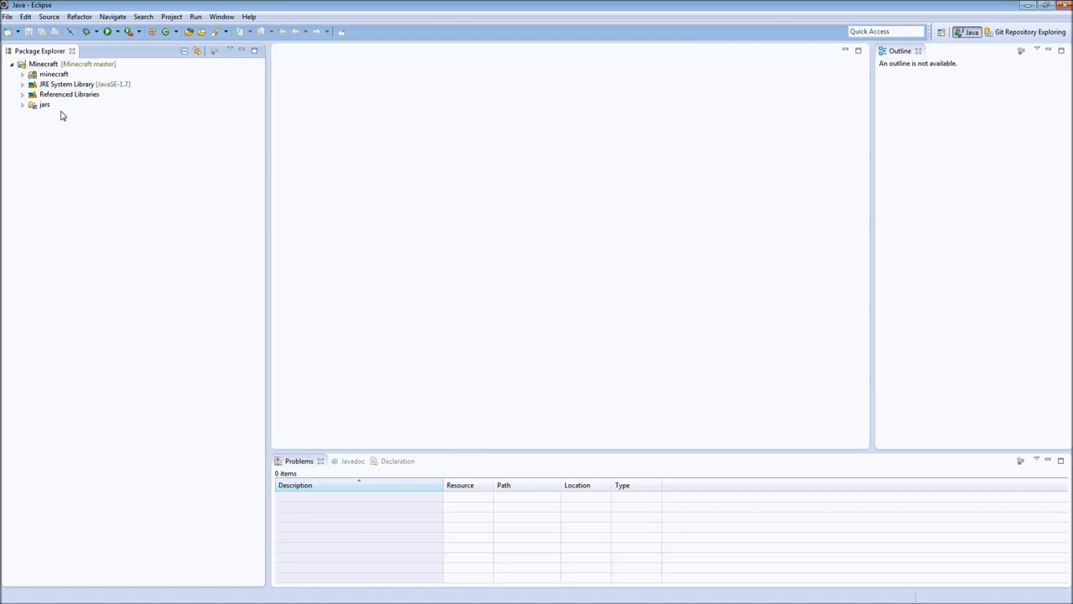
- Create a new Java Application run configuration and assign the Minecraft project to it
left_click(117, 31)
left_click(134, 73)
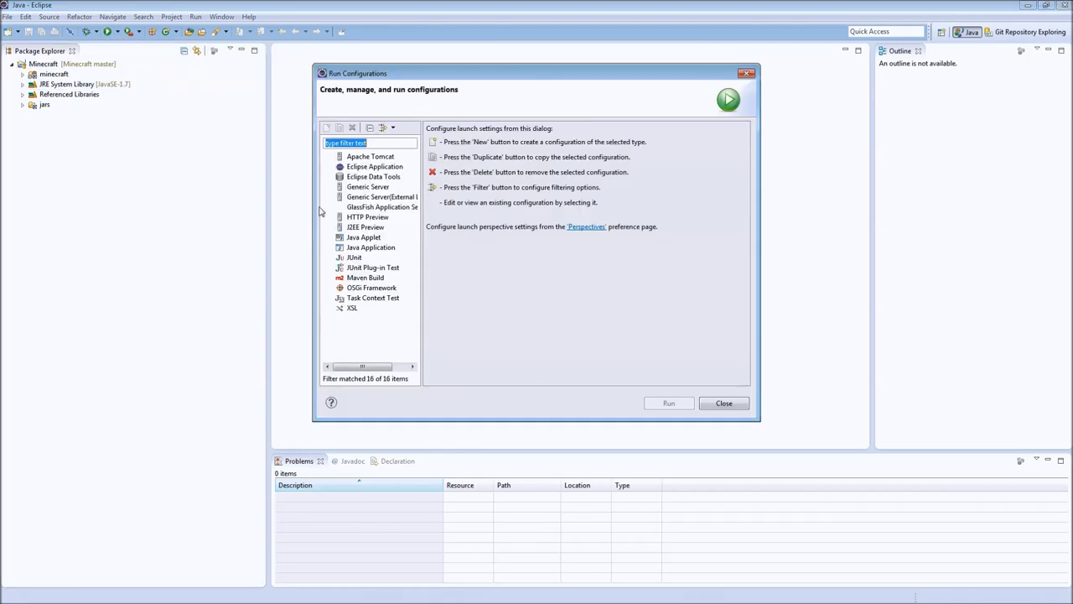
left_click(361, 247)
right_click(356, 248)
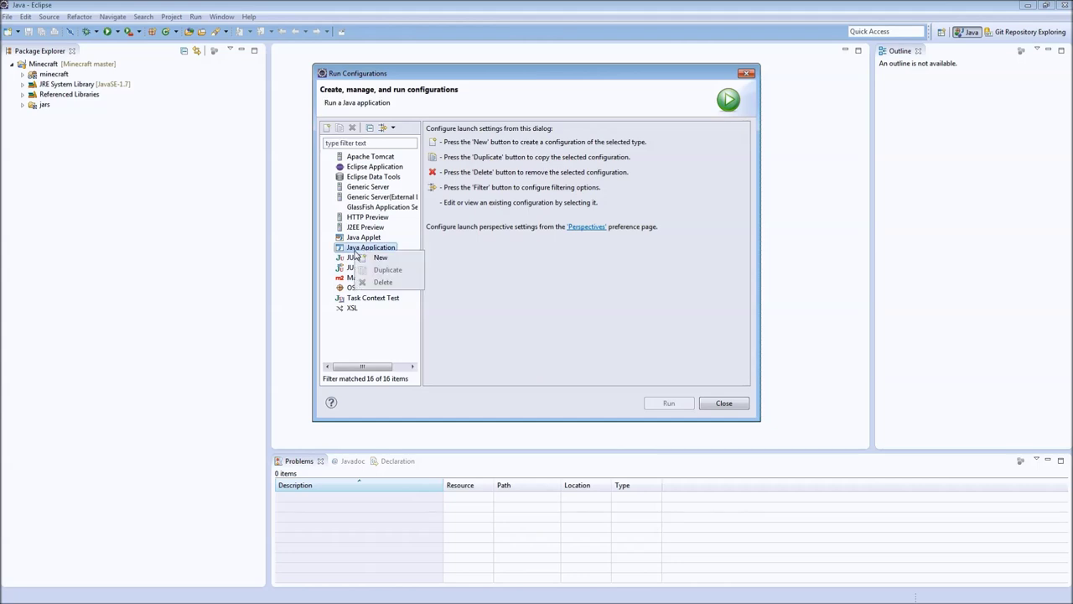
left_click(377, 258)
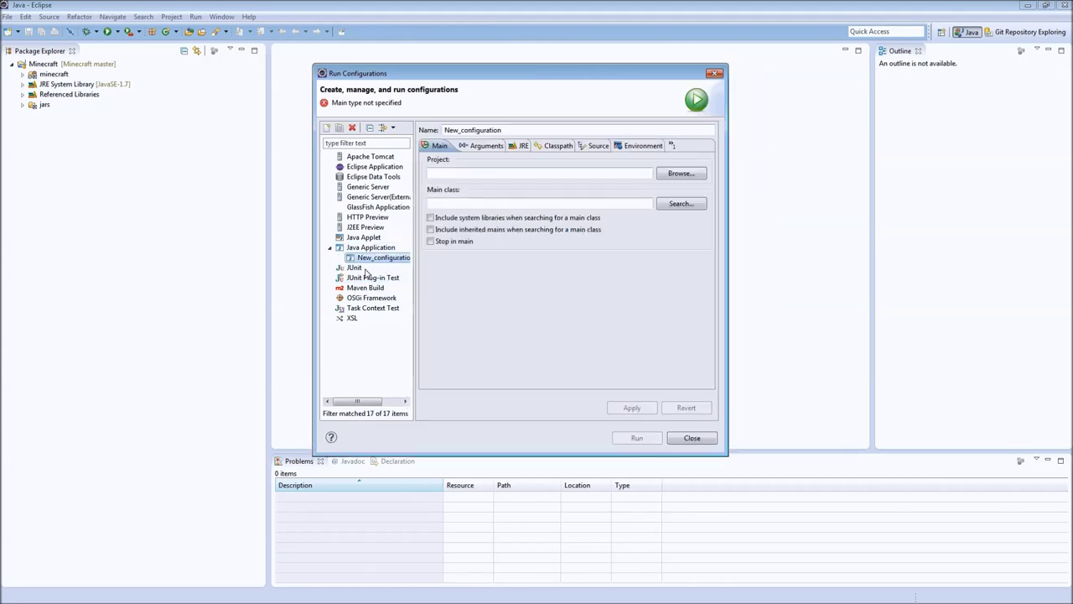
left_click(681, 174)
left_click(445, 156)
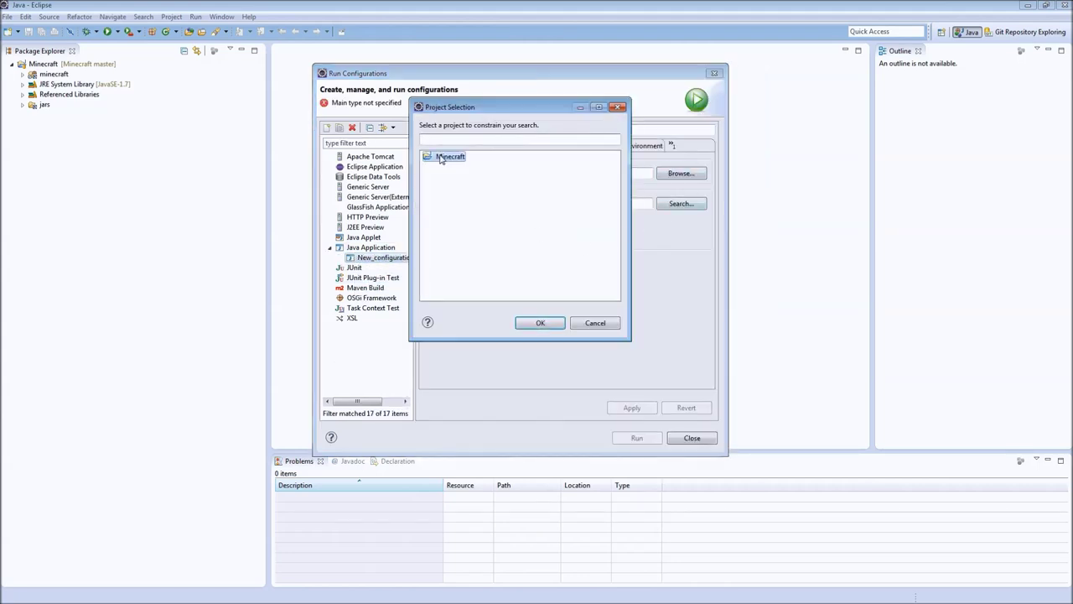
left_click(541, 323)
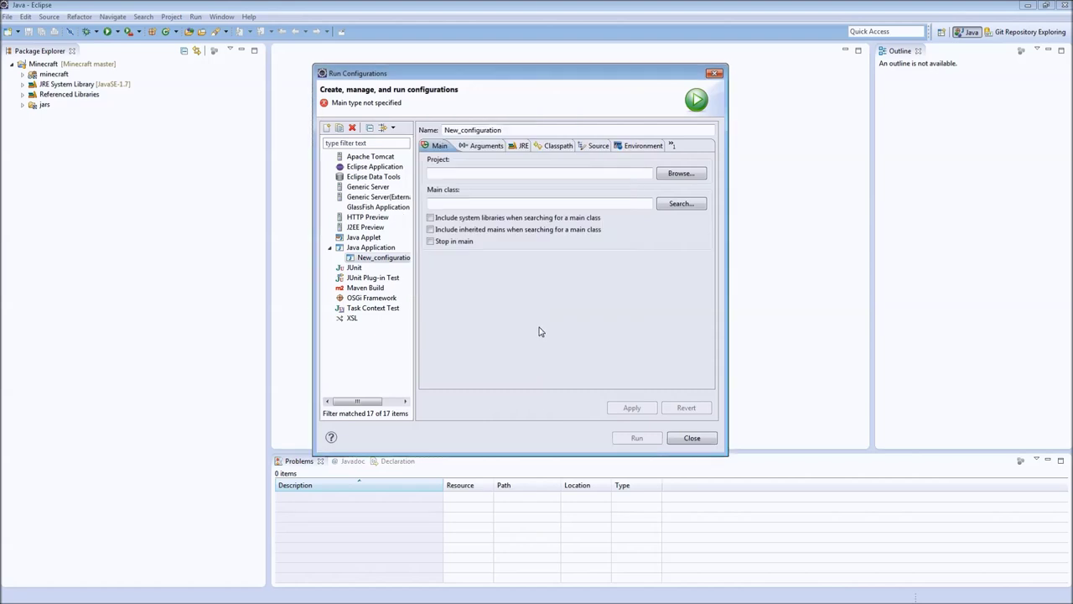
- Set the new configuration's main class to Launch from net.minecraft.launchwrapper
left_click(694, 211)
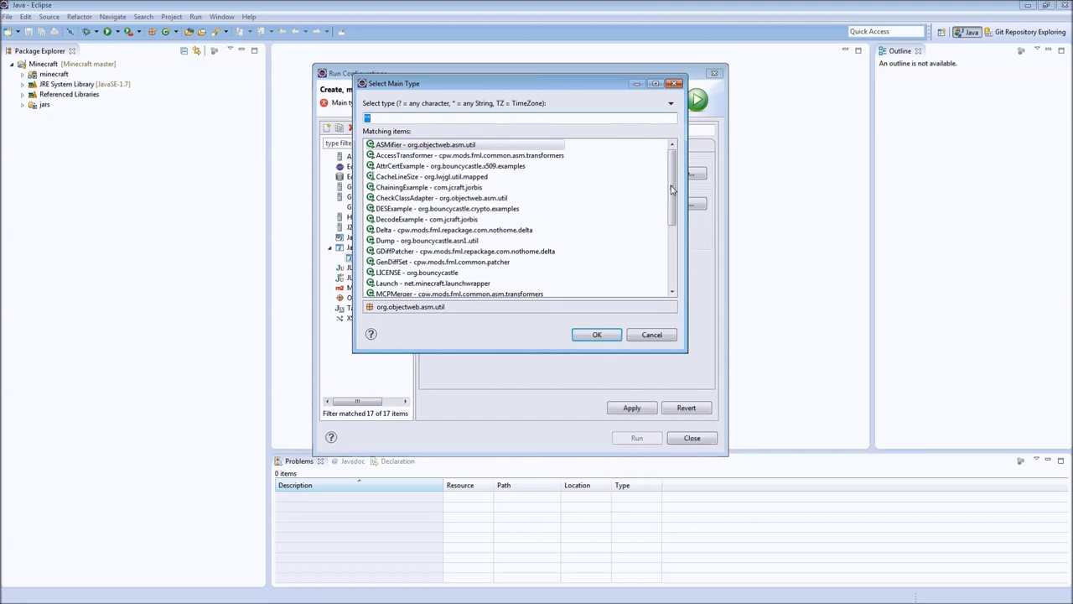
left_click_drag(679, 176, 670, 206)
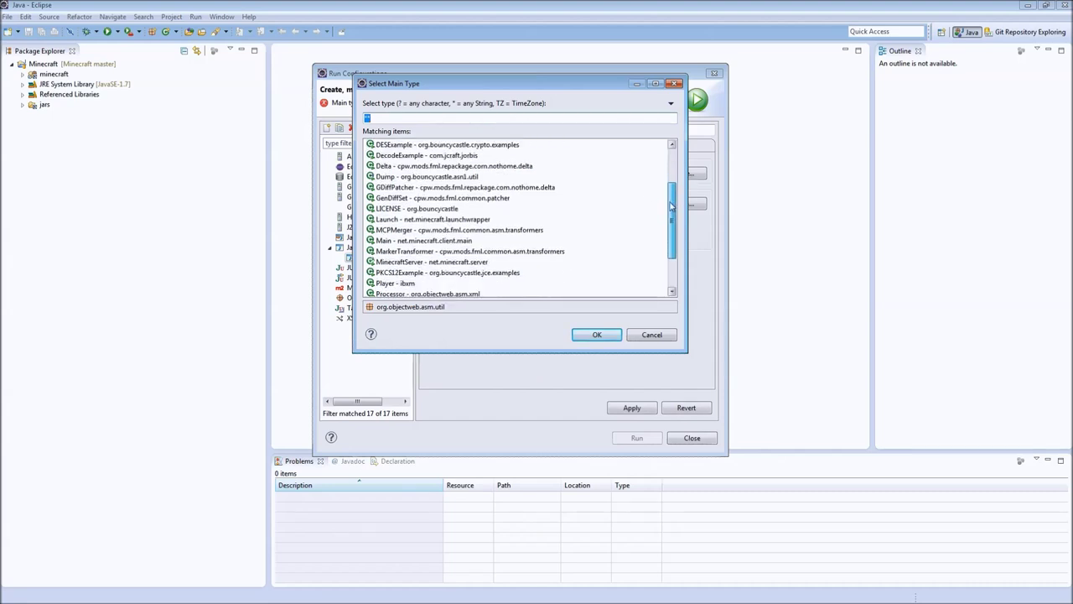
left_click(520, 219)
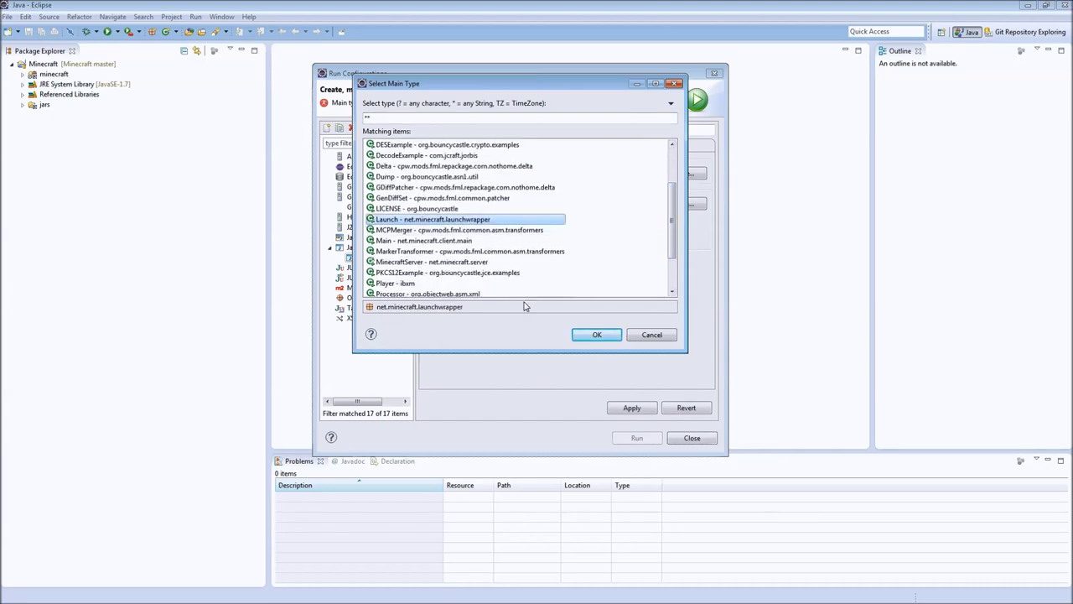
left_click(597, 335)
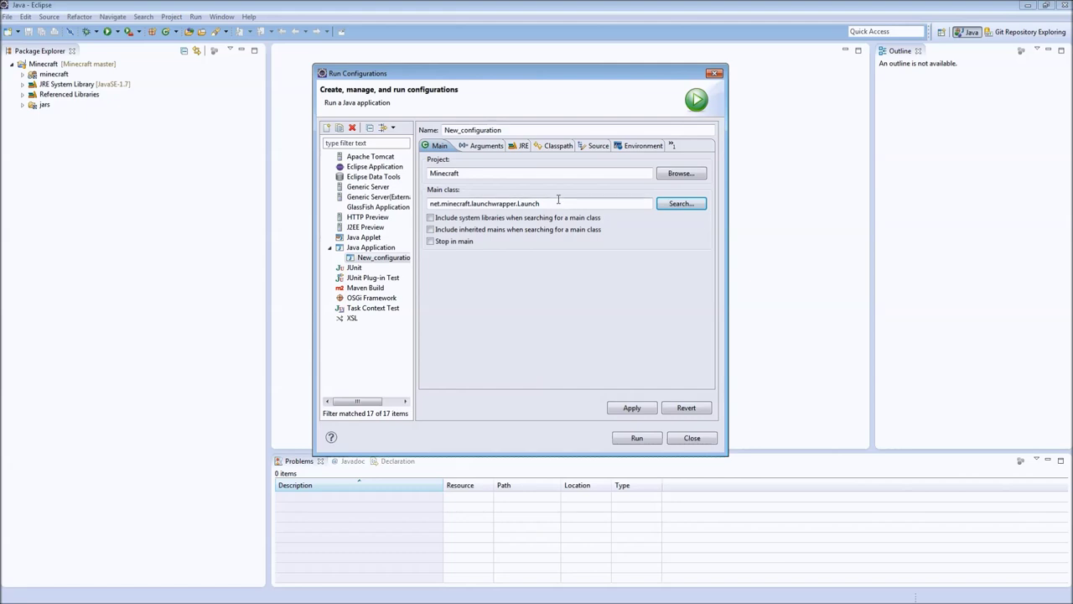
- Set the program arguments to --version 1.6 --tweakClass cpw.mods.fml.common.launcher.FMLTweaker --username followed by the player's username
left_click(481, 148)
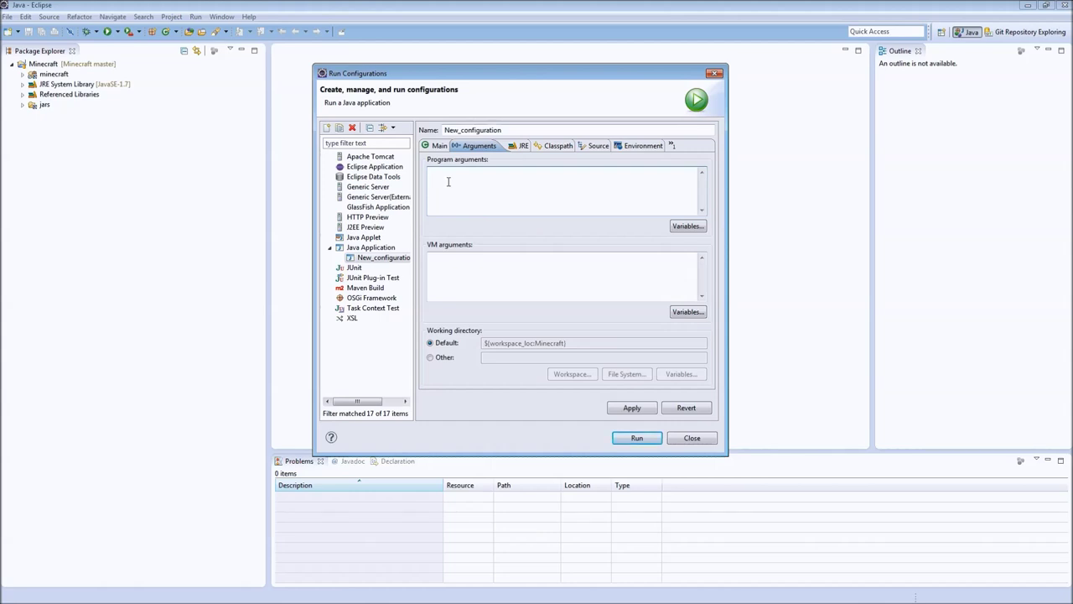
left_click(908, 136)
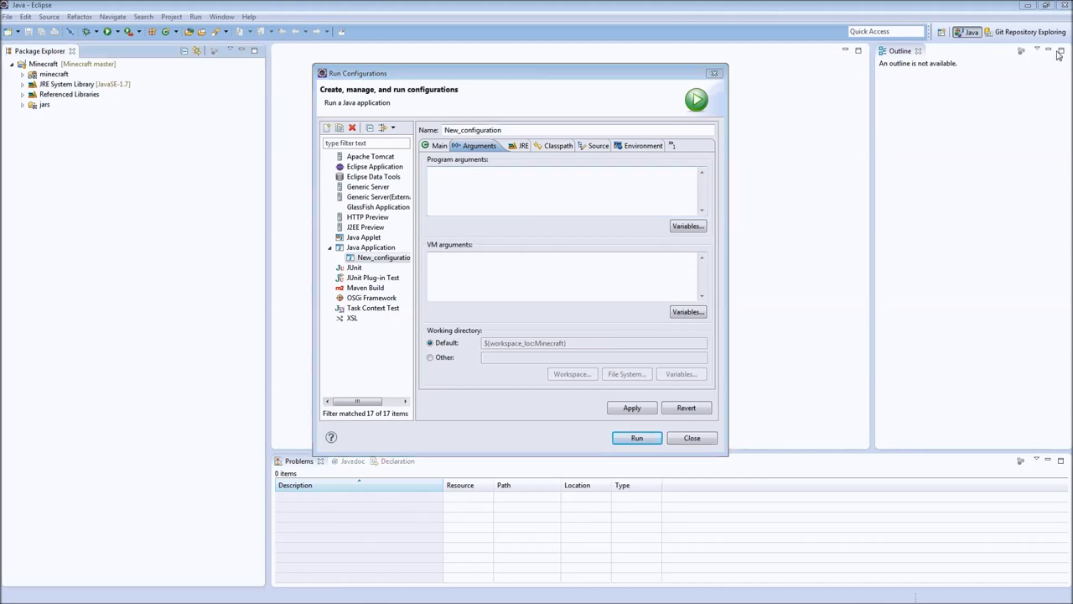
left_click(578, 202)
type("--version 1.6 --tweakClass cpw.mods.fml.common.launcher.FMLTweaker")
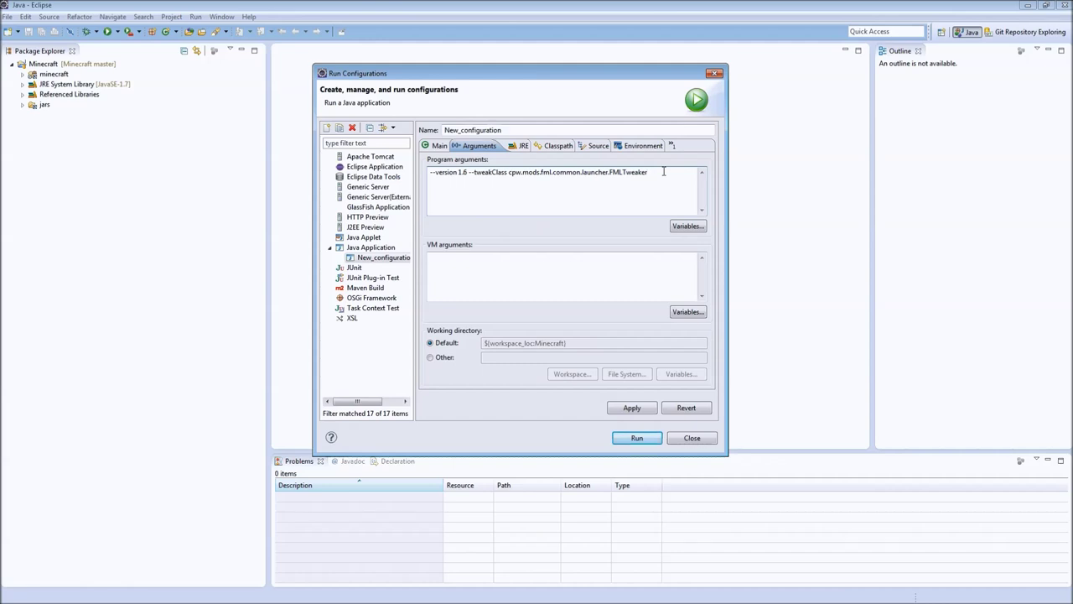
type("--username")
type("Pahimar")
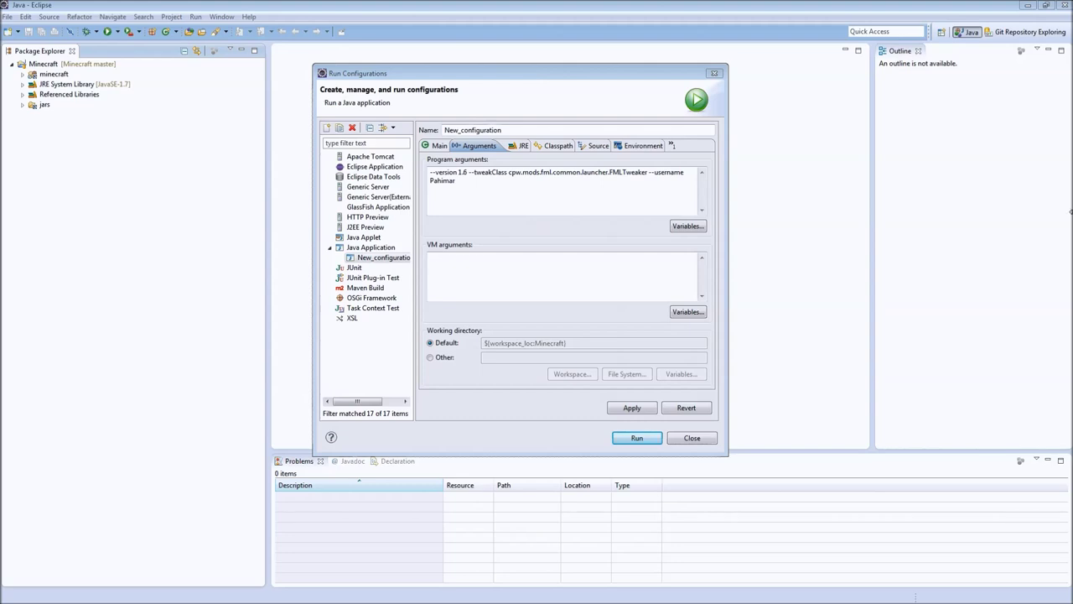
- Set the VM arguments to -Xincgc -Xmx1024M -Xms1024M and the working directory to ${workspace_loc:Minecraft/jars}, and apply the changes
left_click(491, 271)
type("-Xincgc -Xmx1024M -Xms1024M")
left_click(430, 357)
key("ctrl+v")
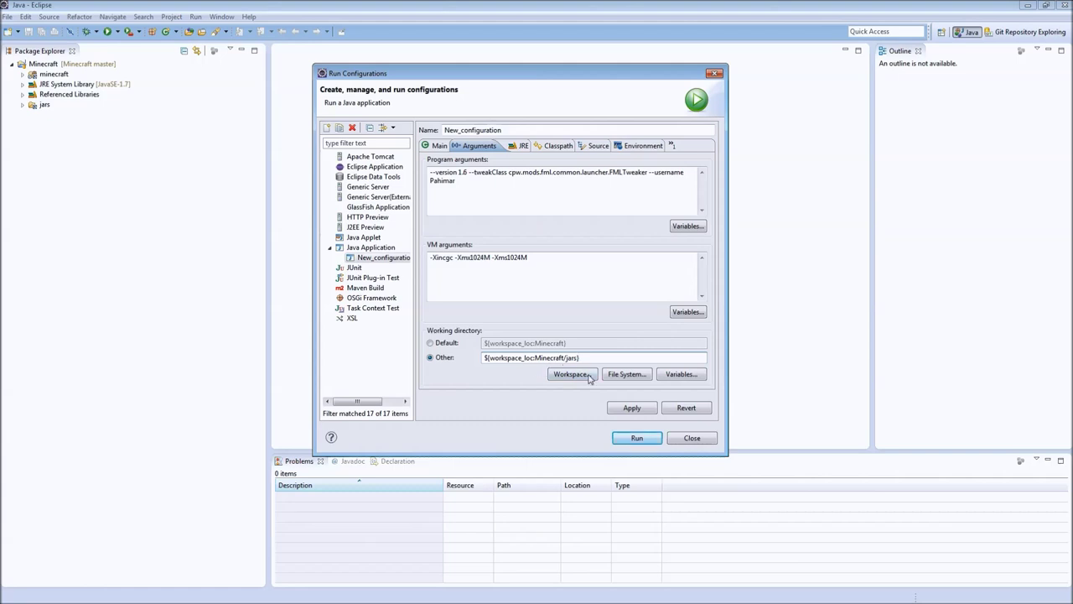
left_click(631, 409)
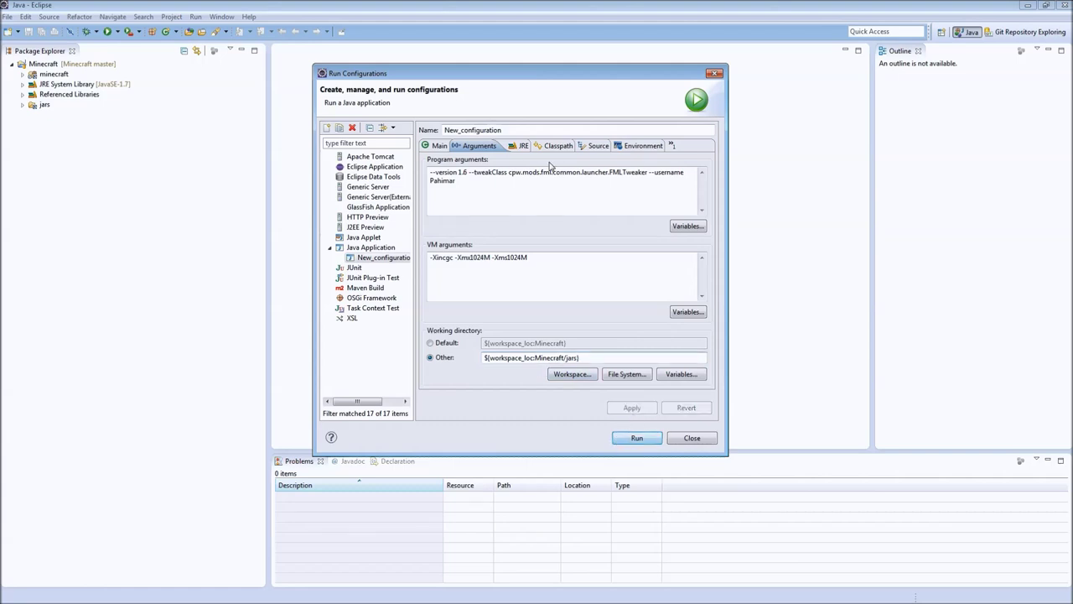
- Name the run configuration "Client - No Mods", apply the change, and run it to launch Minecraft
left_click_drag(537, 131, 439, 131)
type("Client - No Mods")
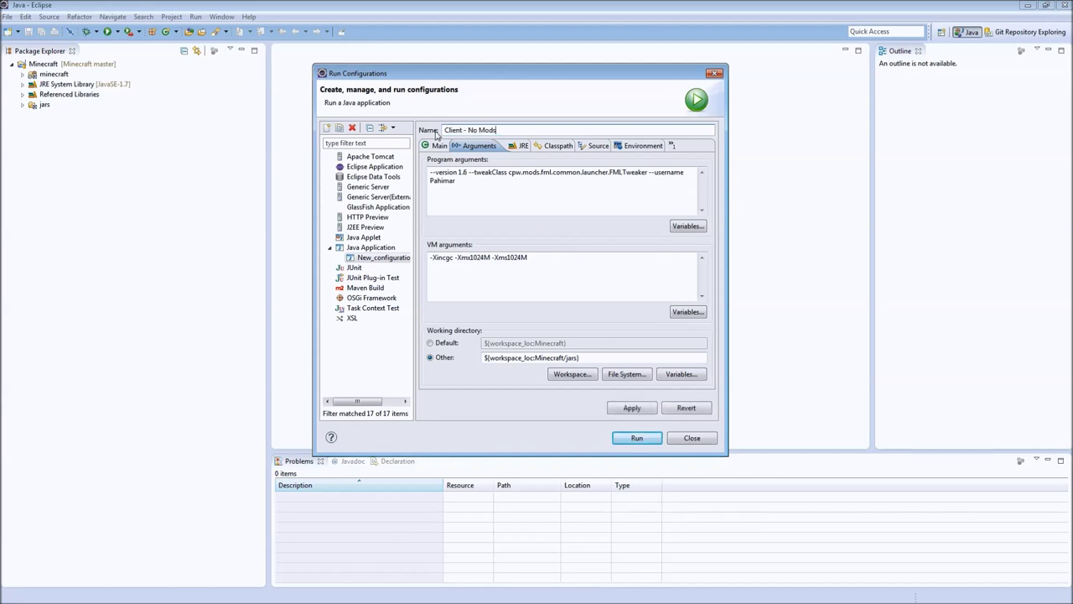
left_click(652, 410)
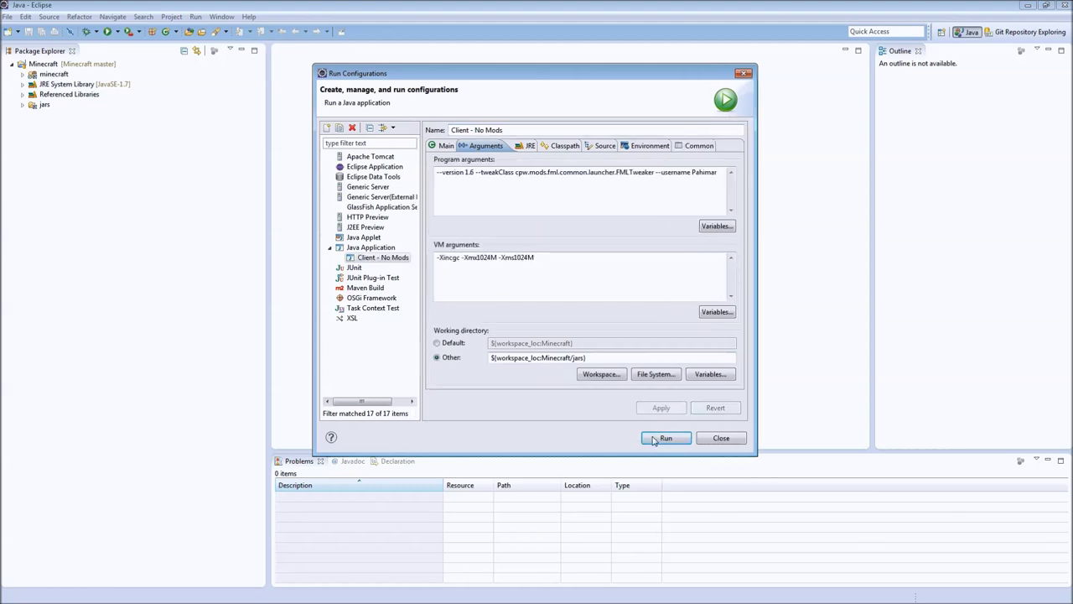
left_click(664, 437)
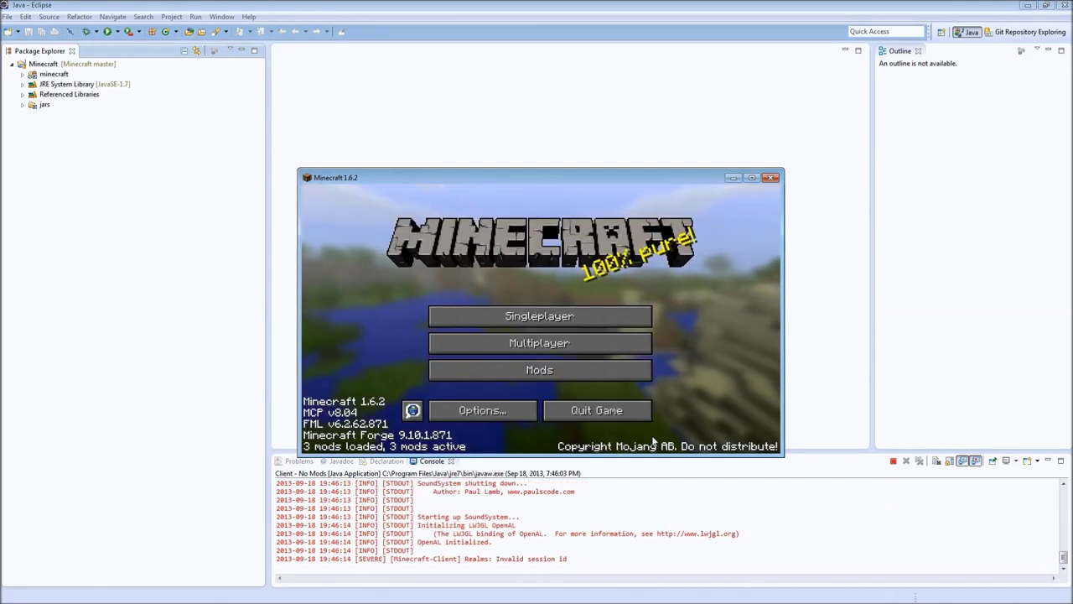
- Load the existing singleplayer world "New World" in Minecraft and continue loading despite the missing mod IDs
left_click(547, 317)
left_click(470, 315)
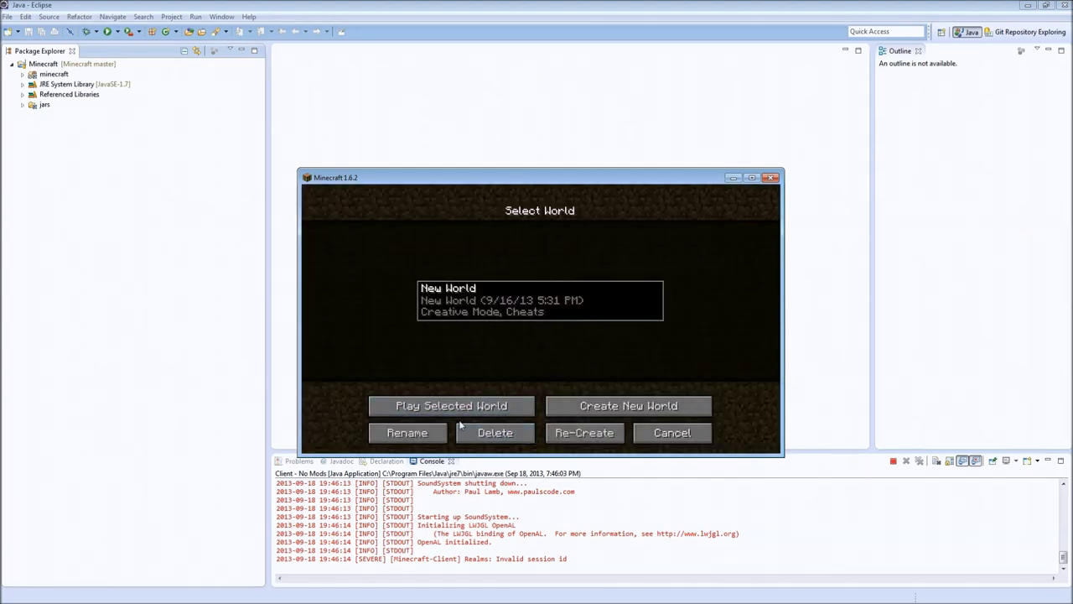
left_click(471, 410)
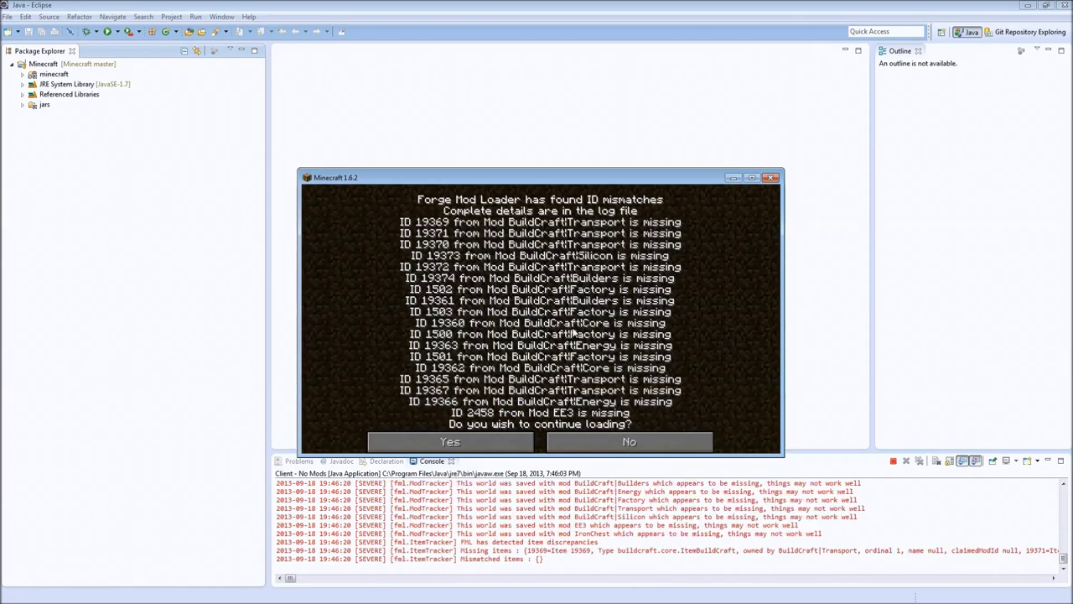
left_click(495, 443)
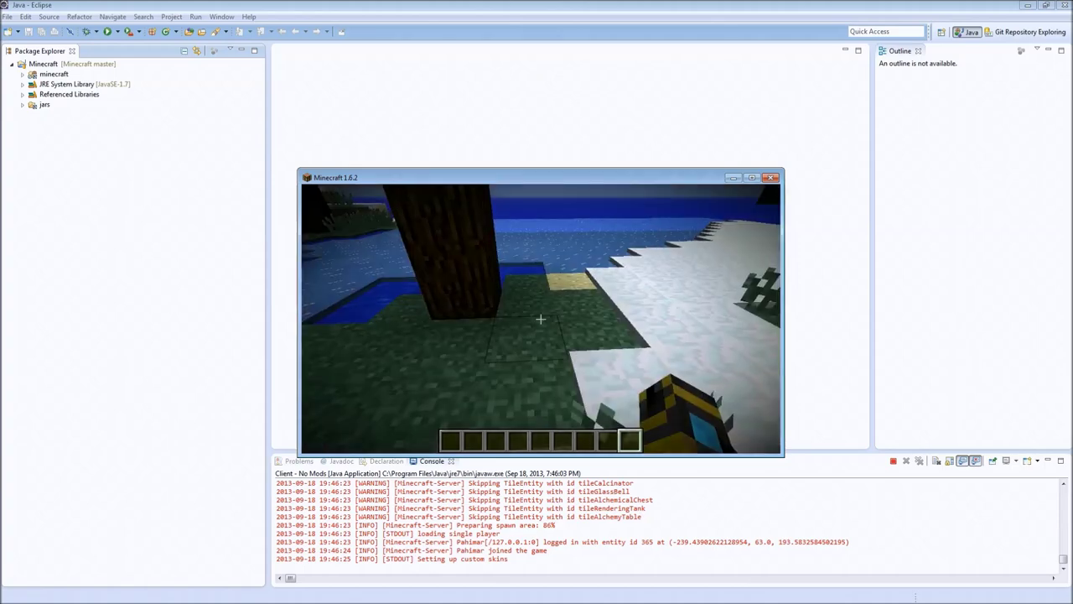
- Check the character's skin in the third-person views, pause the game, and check the player's login entries in the console log
key("F5")
key("F5")
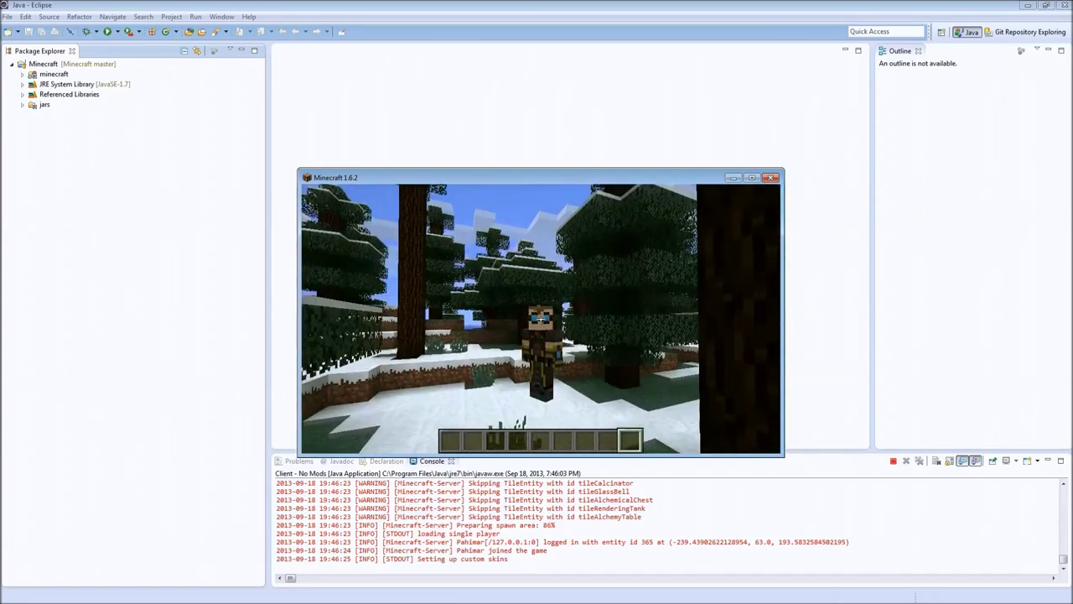
key("F5")
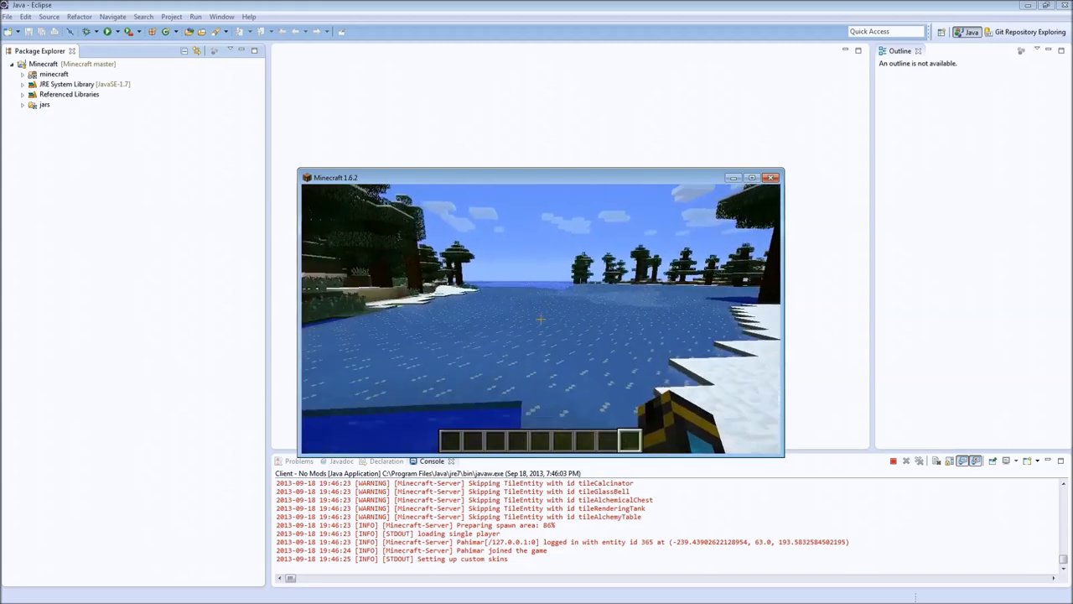
key("Escape")
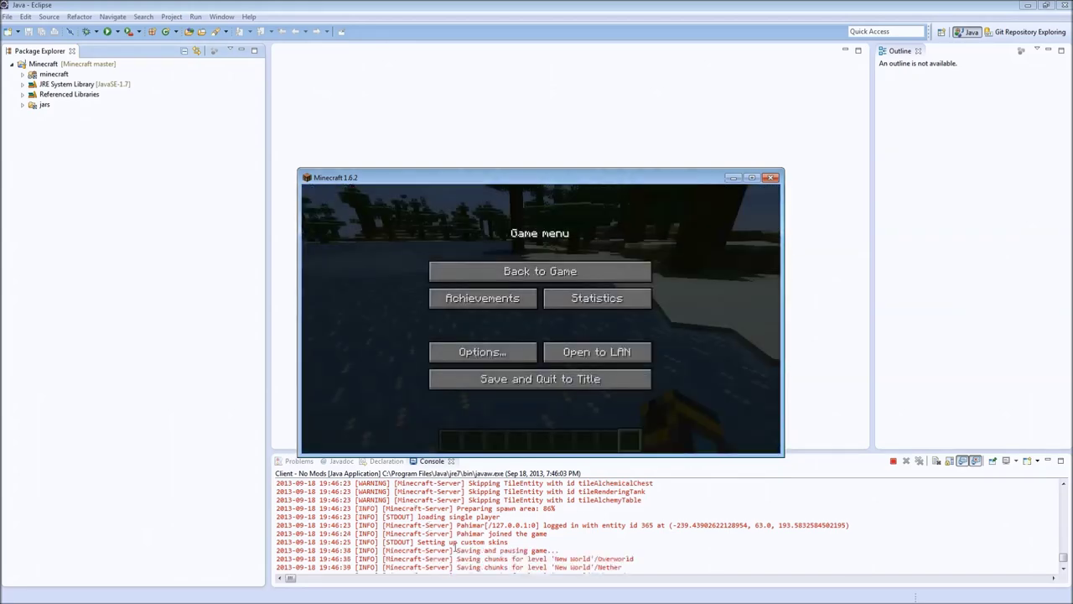
mouse_move(461, 517)
left_mouse_down()
mouse_move(488, 516)
mouse_move(457, 518)
left_mouse_up()
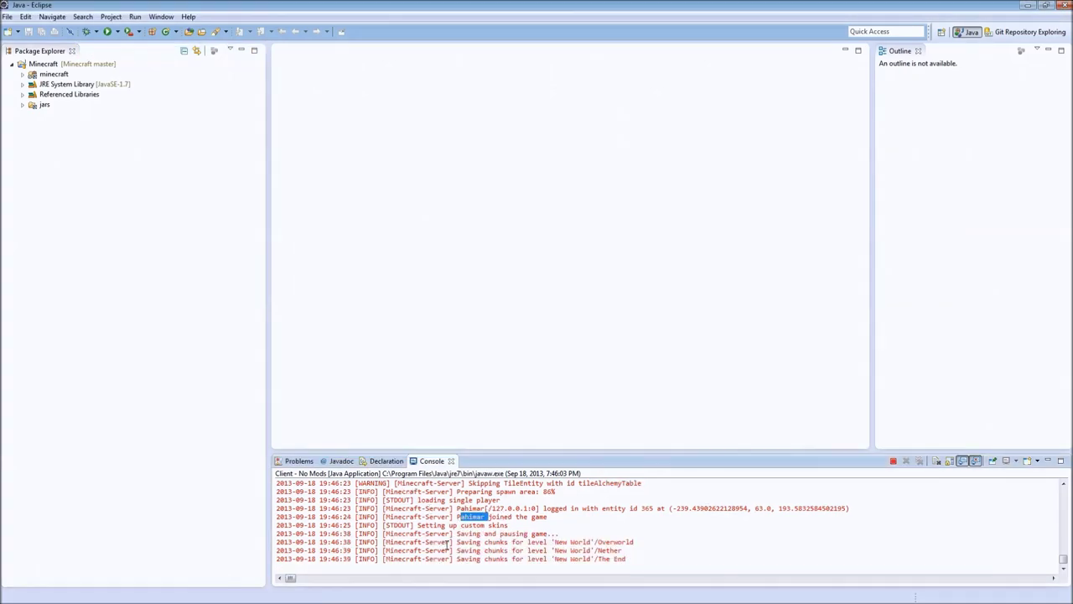
left_click(485, 508)
- Return to Minecraft, save and leave the world, and quit the game
key("alt+Tab")
left_click(540, 379)
left_click(604, 410)
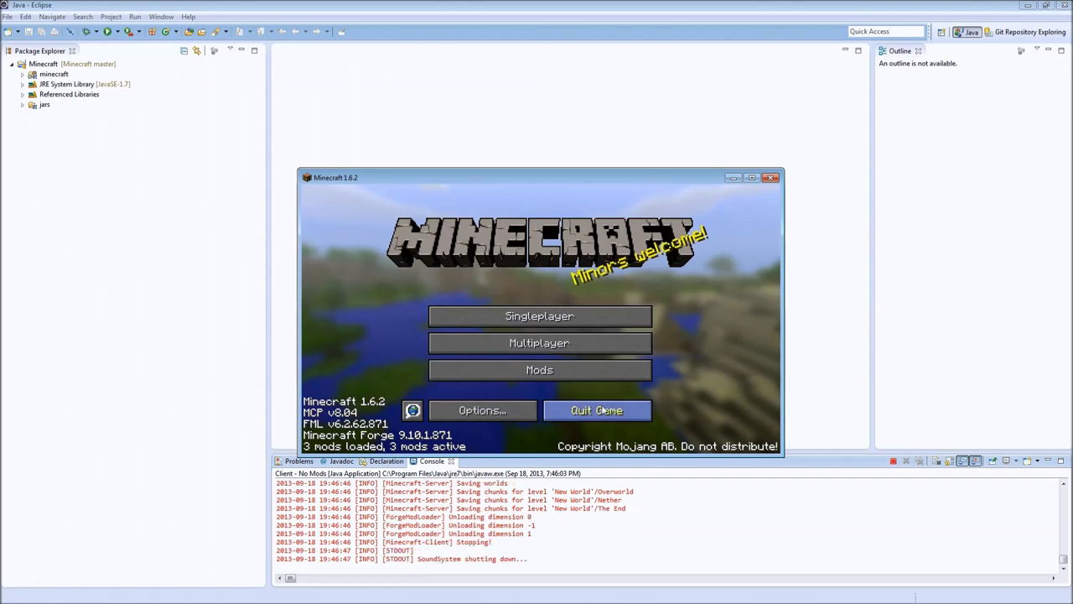
- Open the run configurations and review the program arguments, VM arguments and working directory of "Client - No Mods"
left_click(118, 31)
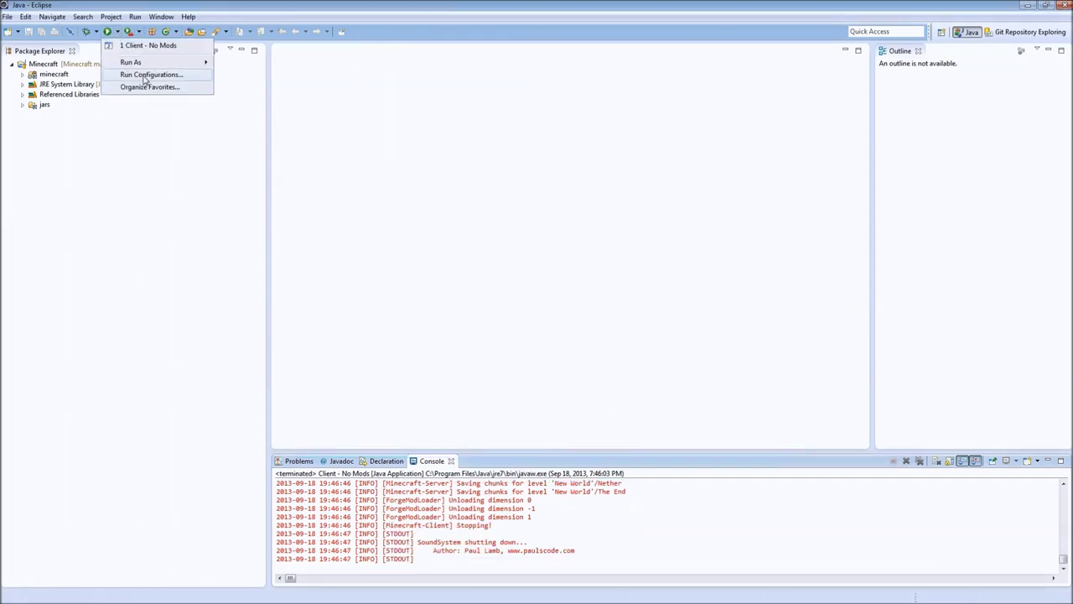
left_click(145, 76)
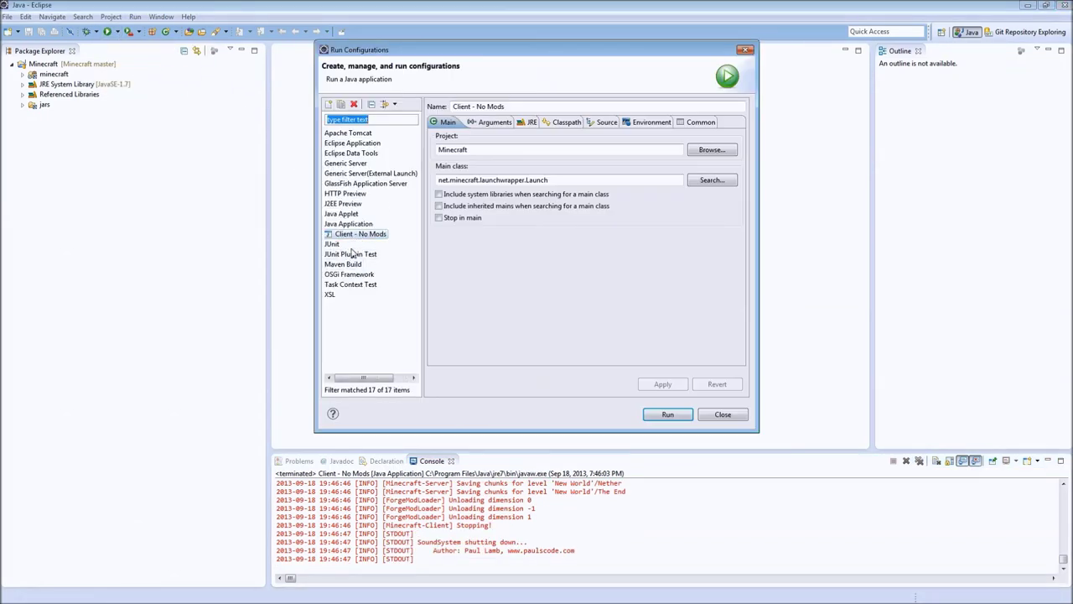
left_click(492, 122)
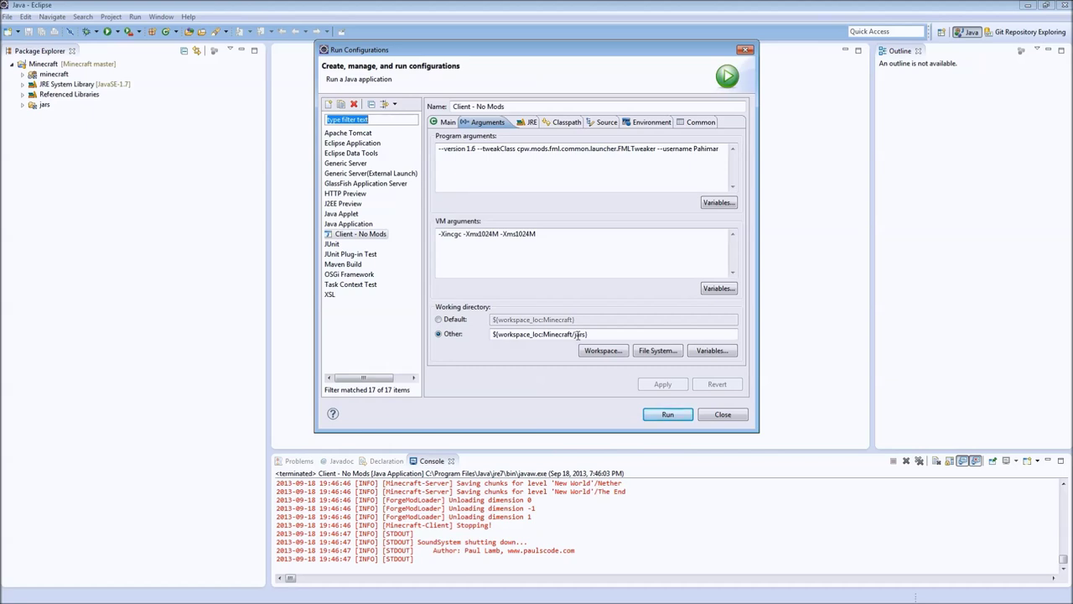
- Create a new Java Application run configuration and name it "Server - No Mods"
left_click_drag(361, 377, 336, 377)
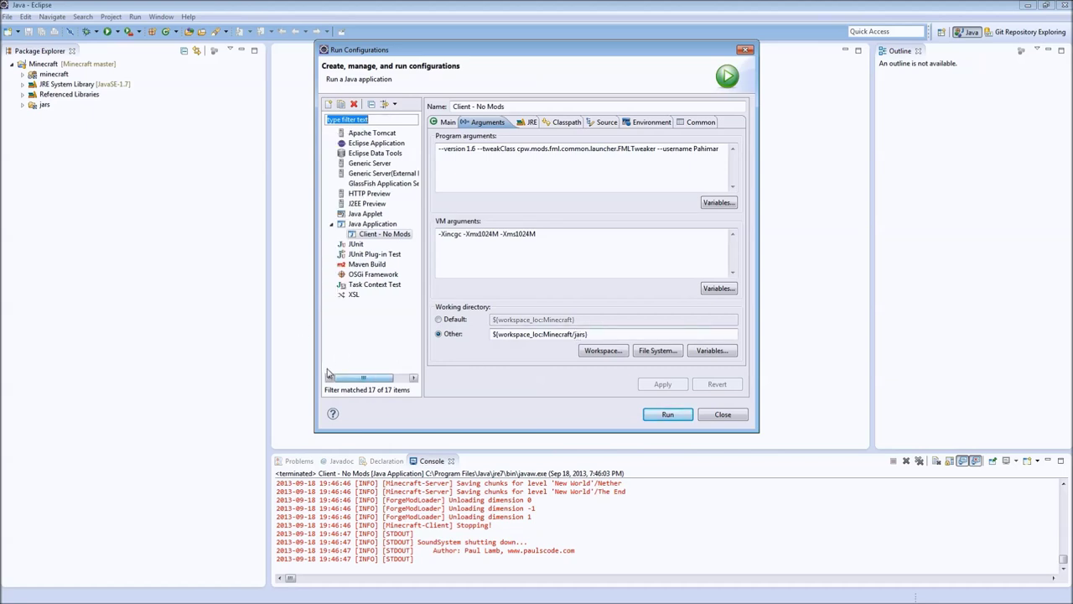
left_click(371, 224)
right_click(372, 225)
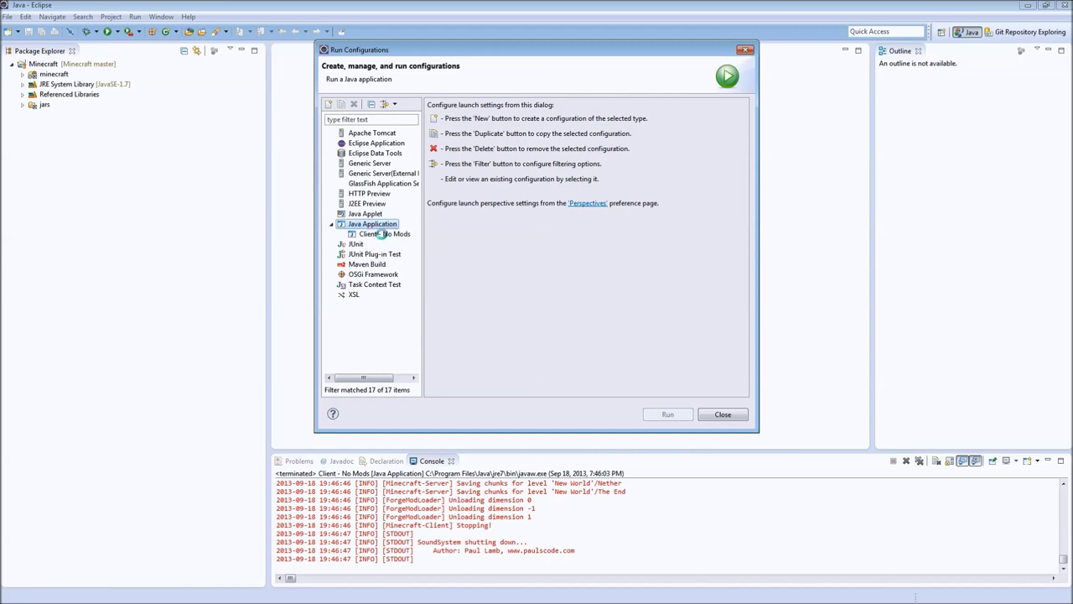
left_click(391, 234)
double_click(540, 107)
type("S")
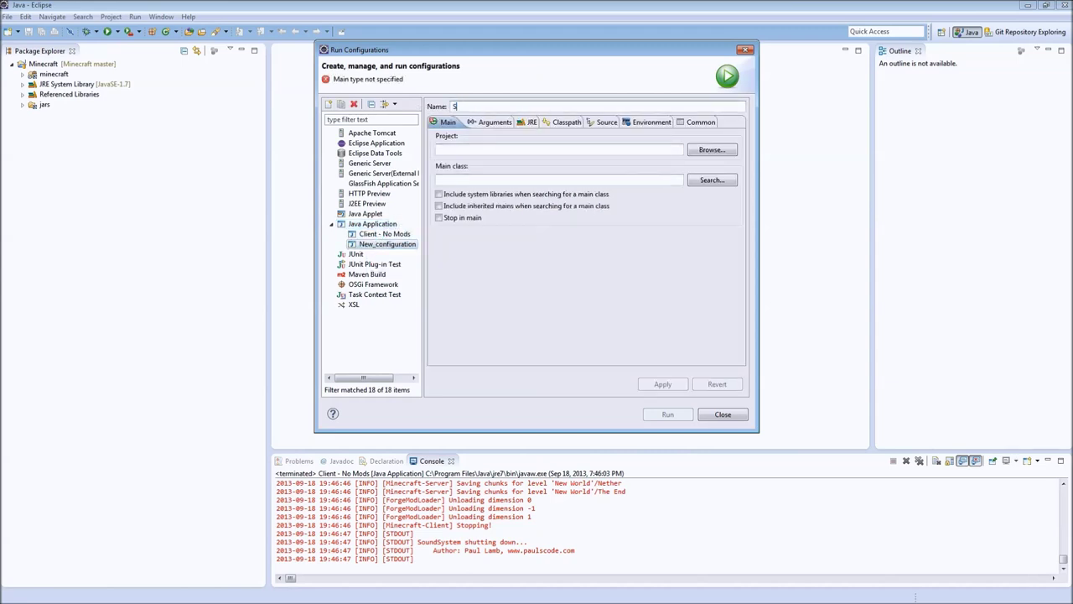
type("erver - No Mods")
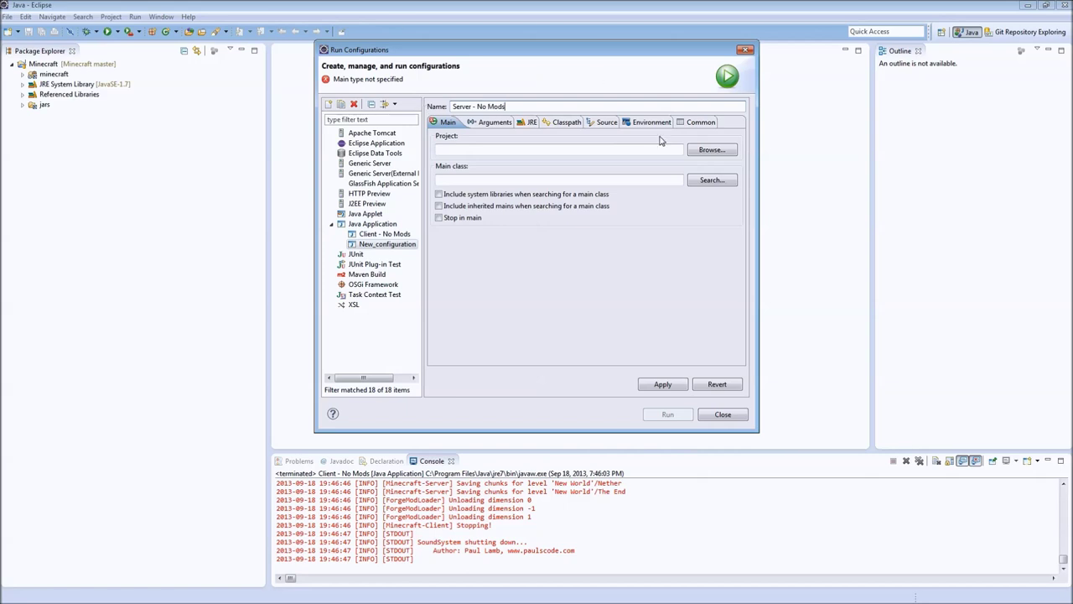
- Set the server configuration's project to Minecraft
left_click(712, 149)
left_click(467, 133)
left_click(558, 299)
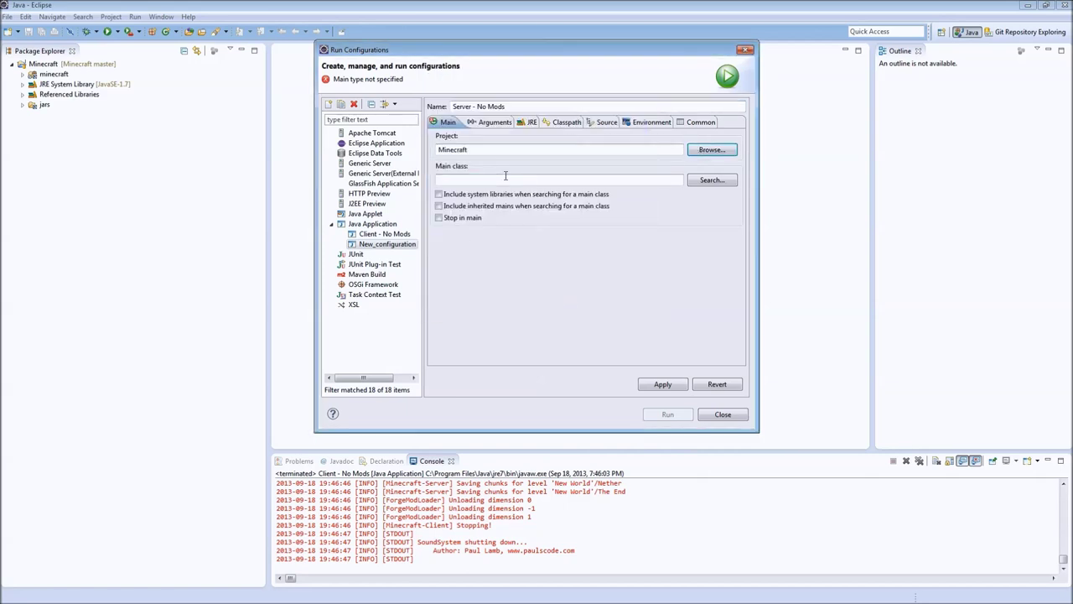
- Search the available main types for the main class of the "Server - No Mods" configuration
left_click(705, 183)
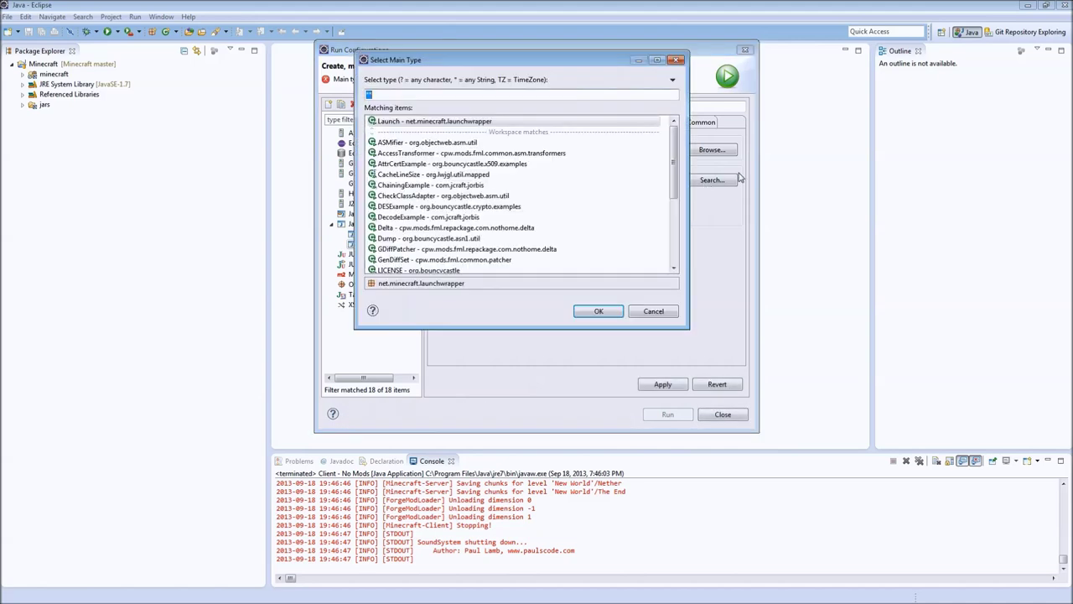
left_click_drag(676, 171, 675, 242)
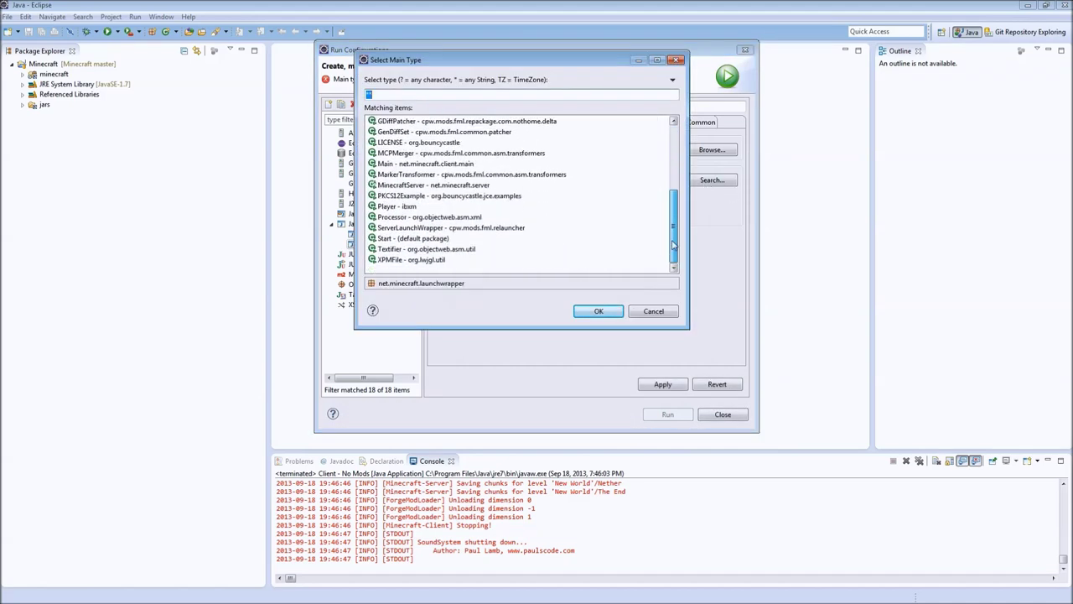